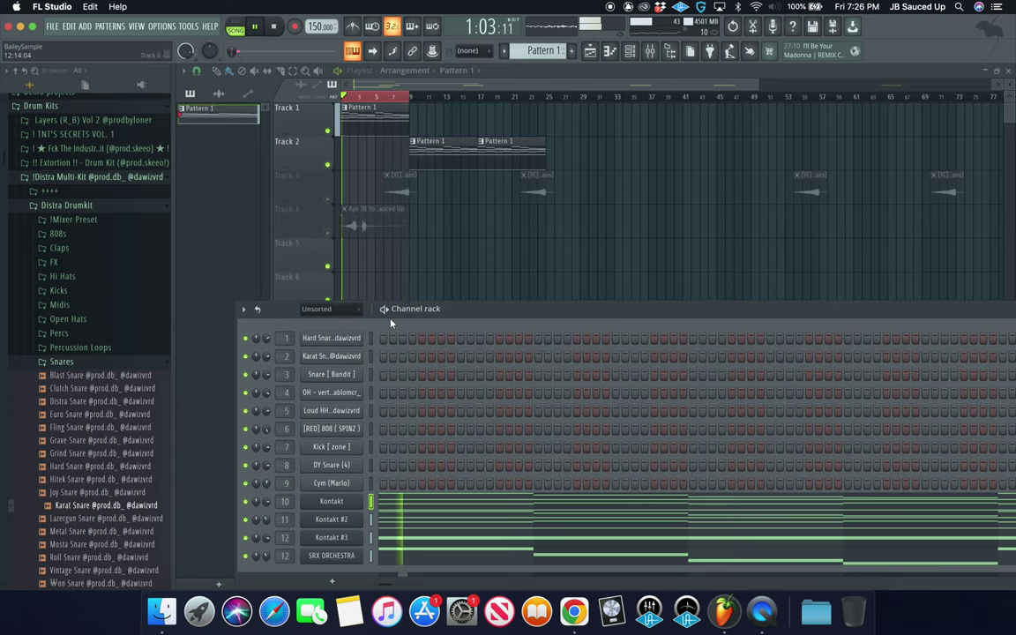
Fill the Loud HH channel with a hit on every second step and play the song.
right_click(338, 407)
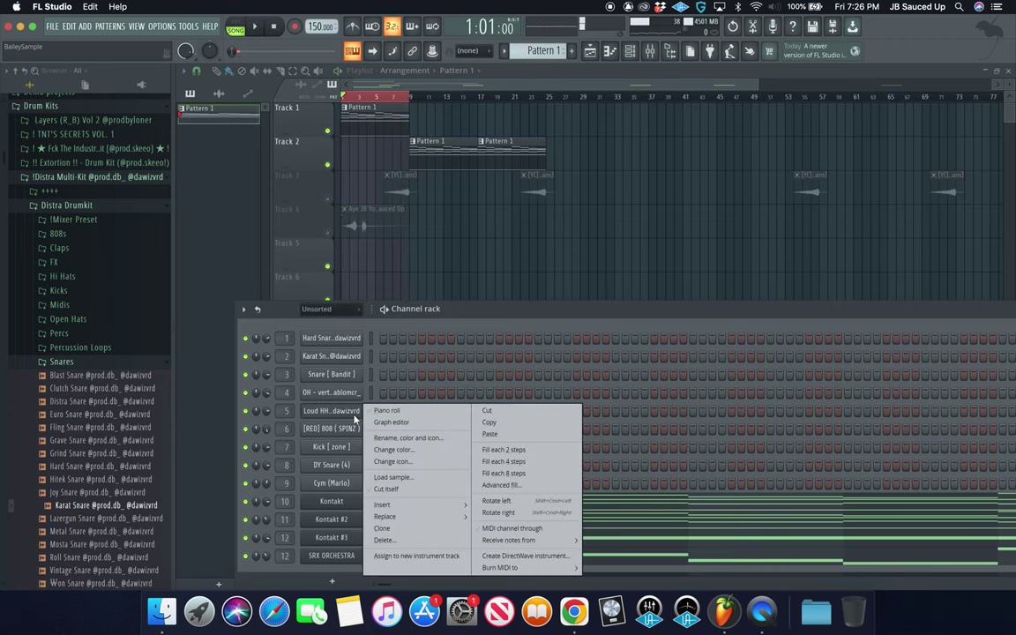
left_click(530, 435)
key("space")
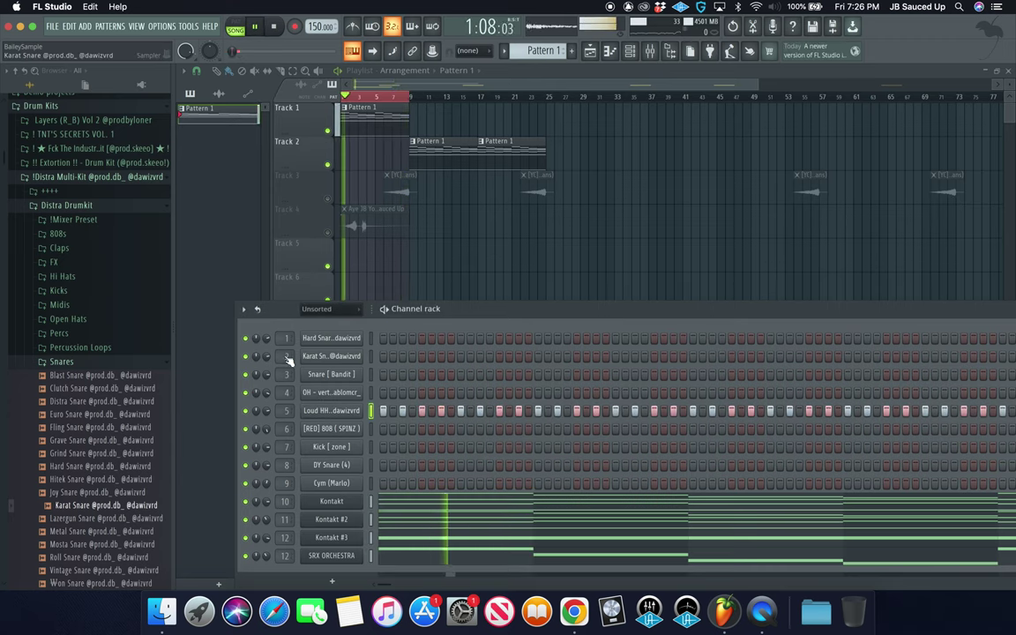
Load the Clap pattern file from the !Palaze Ran - Sacred Sauce kit onto the Hard Snare channel and restart playback.
scroll(68, 367, "up", 5)
left_click(75, 387)
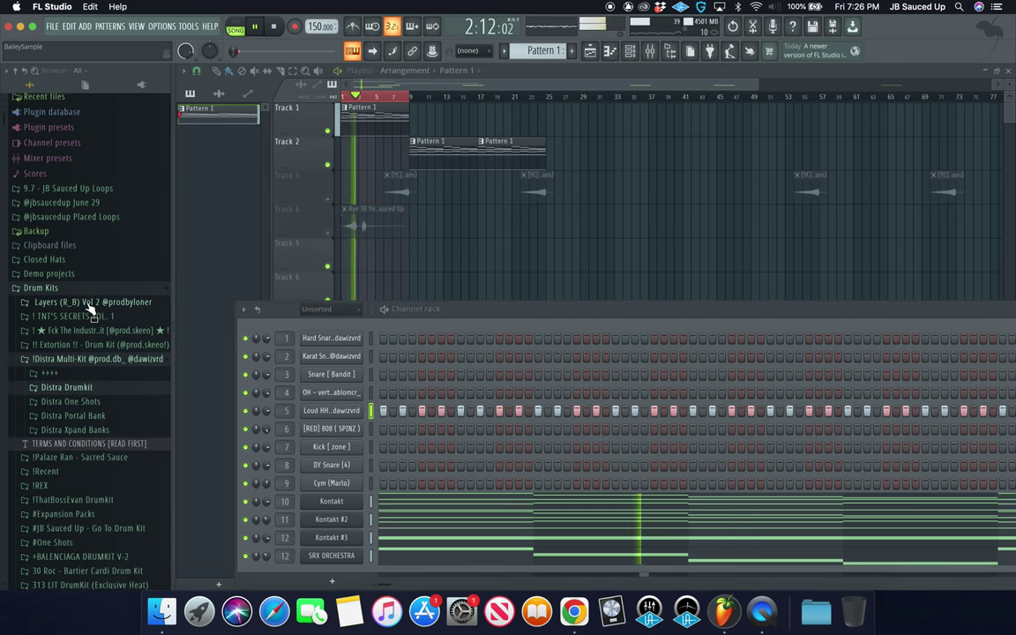
left_click(95, 360)
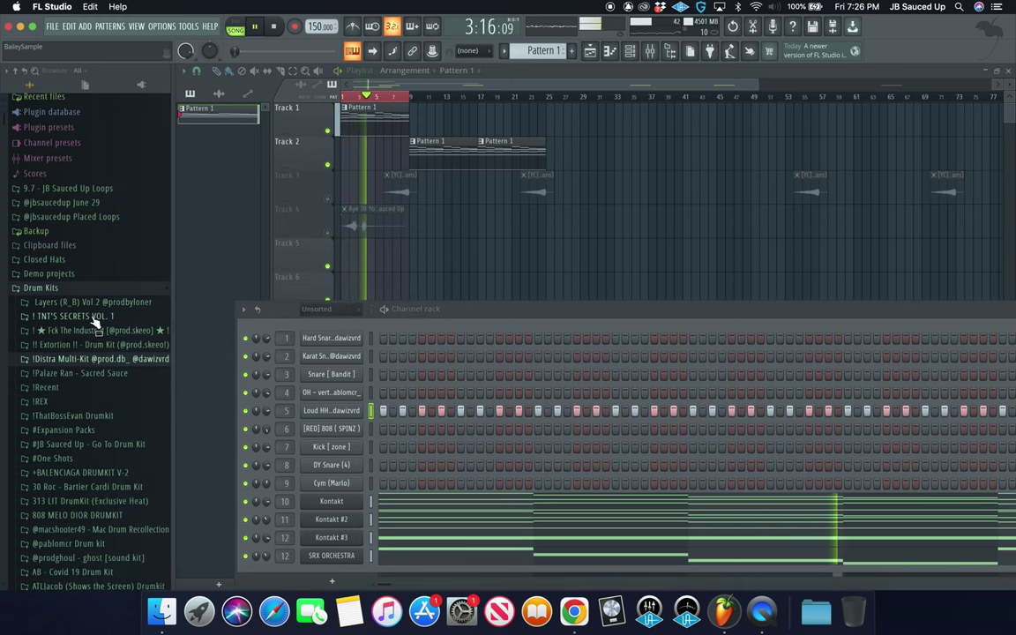
left_click(81, 373)
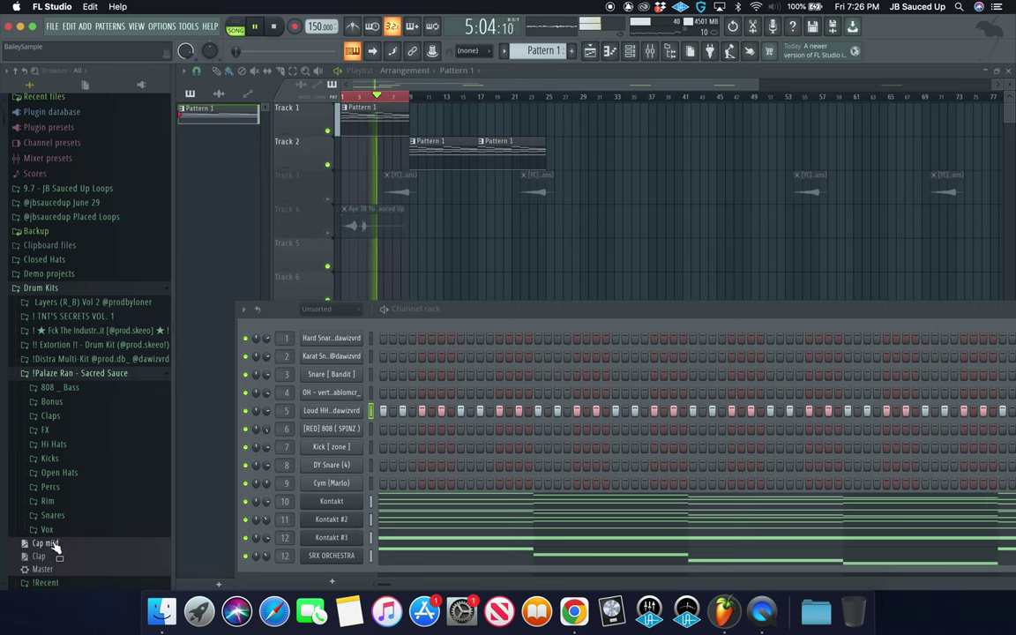
left_click_drag(44, 556, 352, 345)
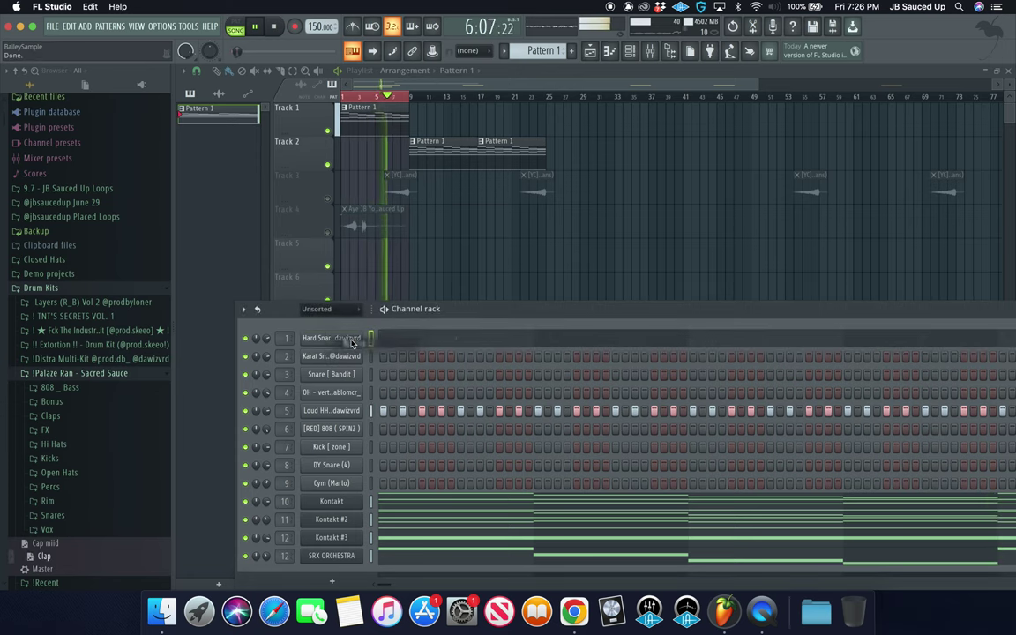
key("space")
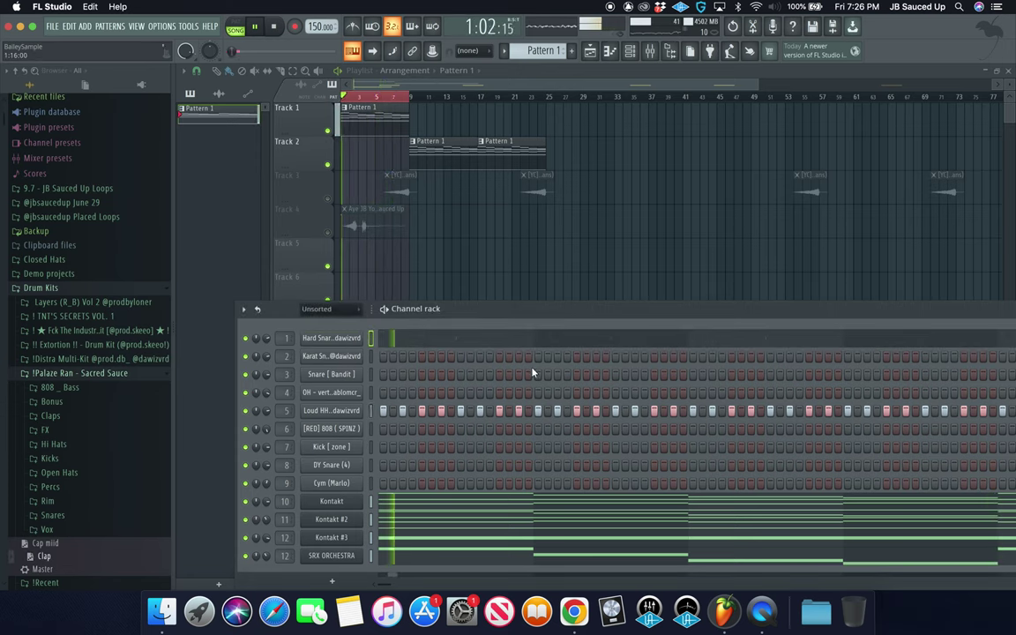
Add Karat Snare hits on steps 15, 19, 47 and 51, keeping only those on steps 15 and 47.
left_click(519, 356)
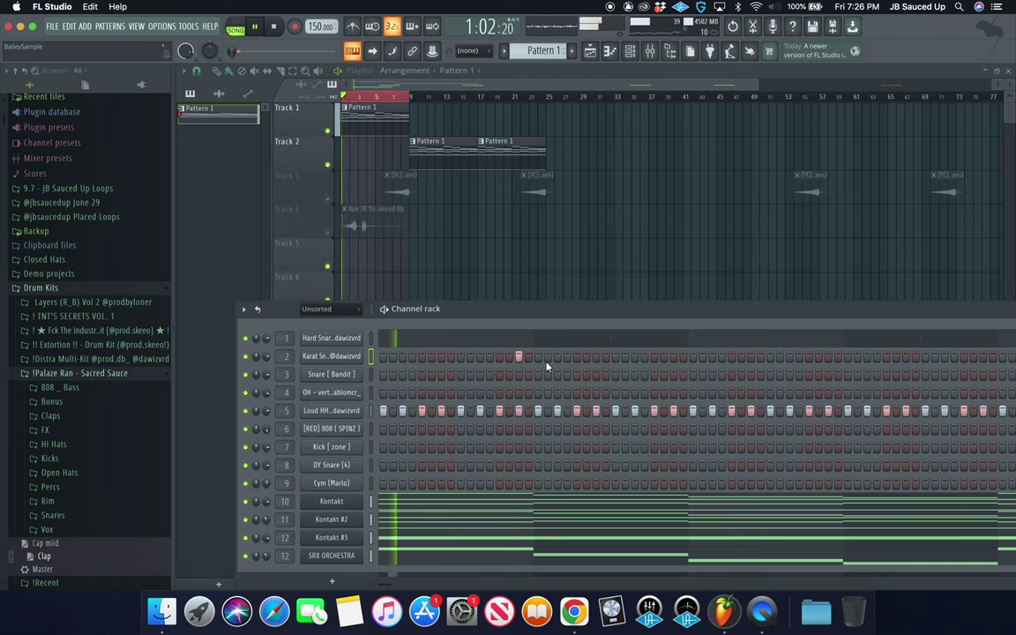
left_click(558, 356)
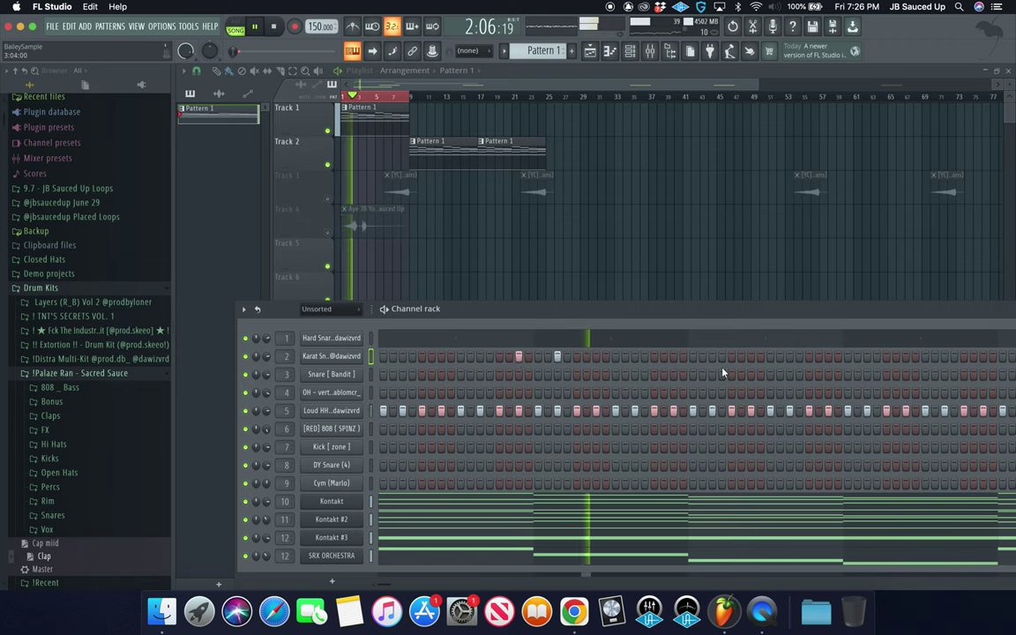
left_click(828, 357)
left_click(867, 357)
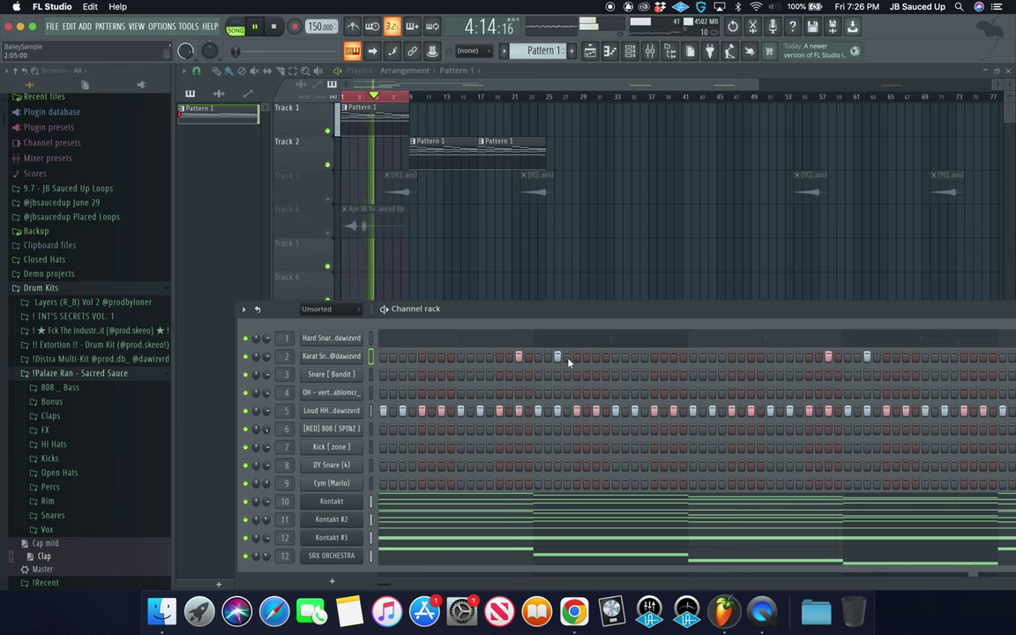
Open the Karat Snare channel in the piano roll and add C5 notes near the ends of bars 5 and 7.
right_click(360, 356)
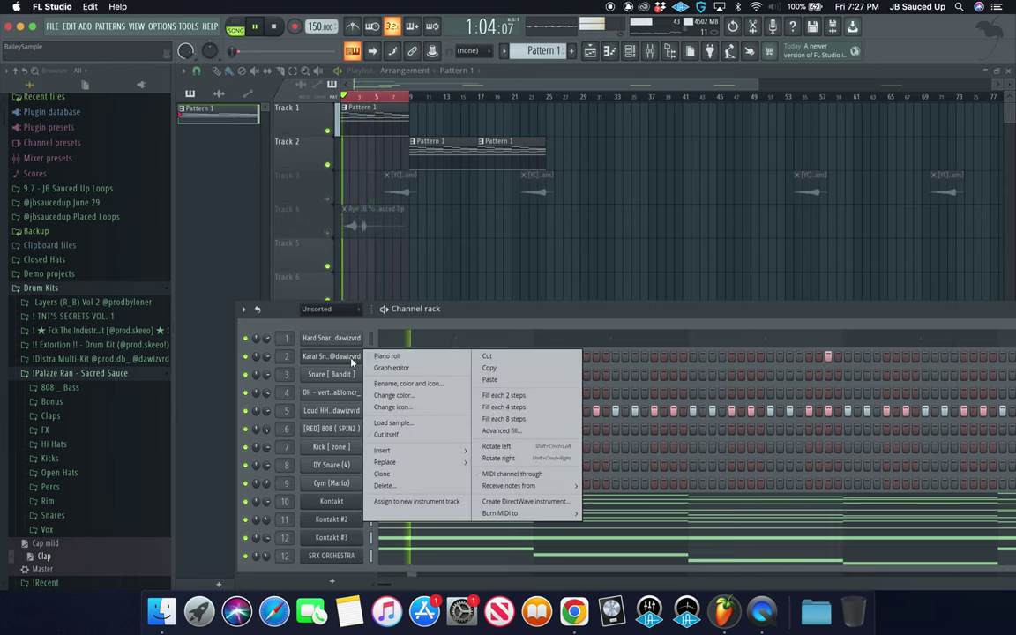
left_click(391, 368)
right_click(360, 356)
left_click(406, 356)
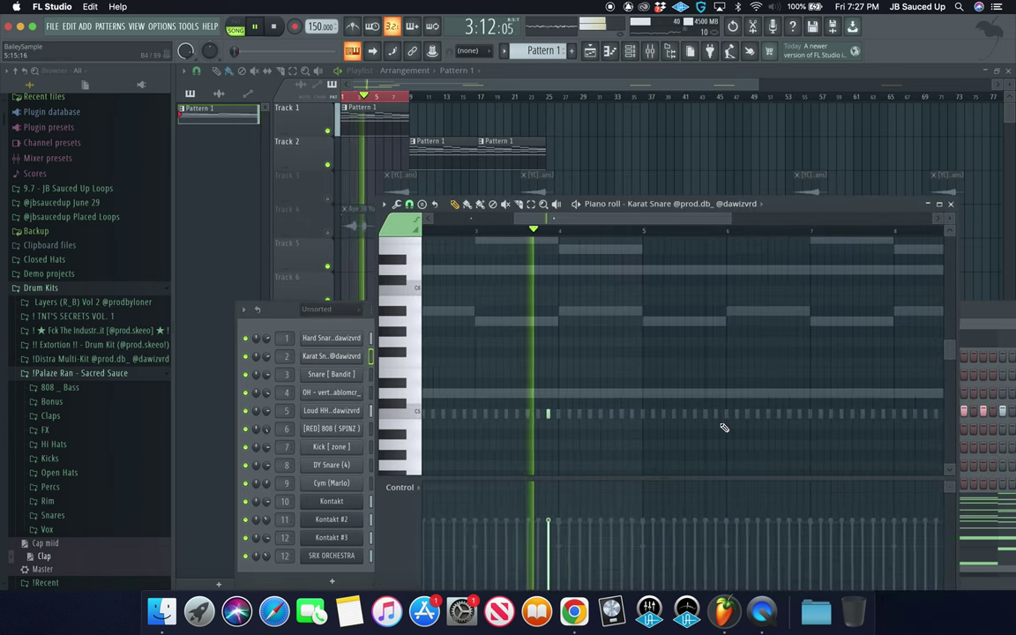
scroll(722, 426, "up", 2)
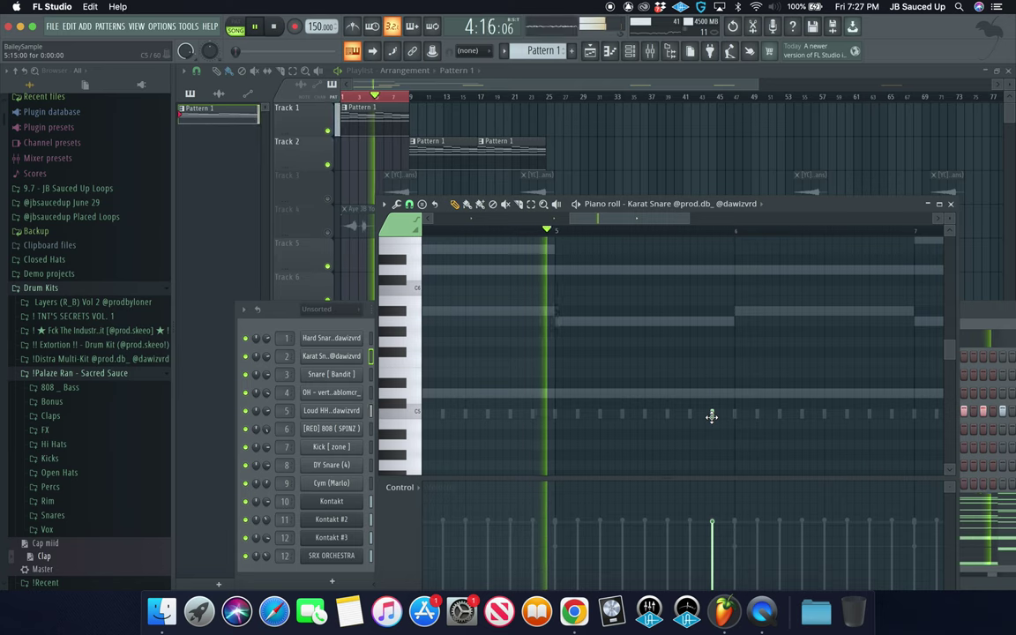
scroll(768, 417, "down", 1)
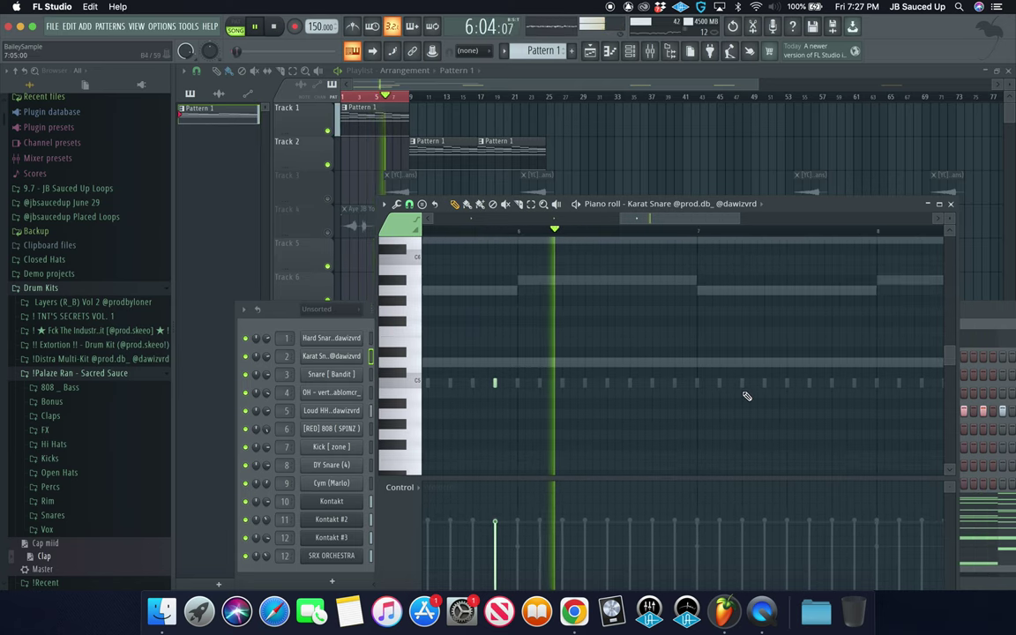
key("space")
left_click(857, 383)
Align the last Karat Snare note to step 15 of bar 7, stop playback and close the piano roll.
key("space")
scroll(882, 357, "up", 4)
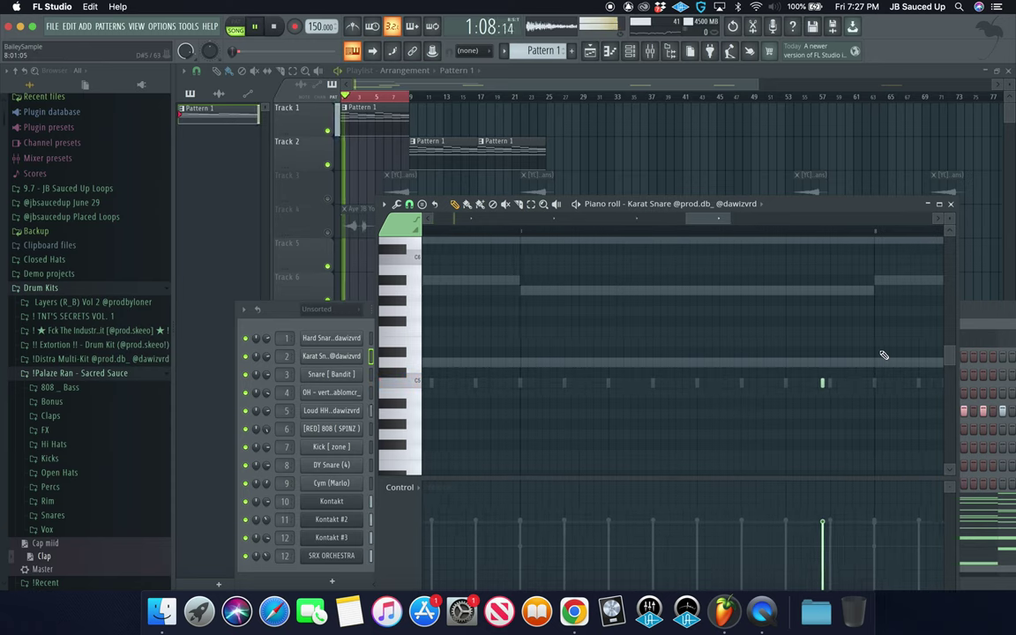
scroll(807, 399, "down", 2)
scroll(808, 397, "down", 1)
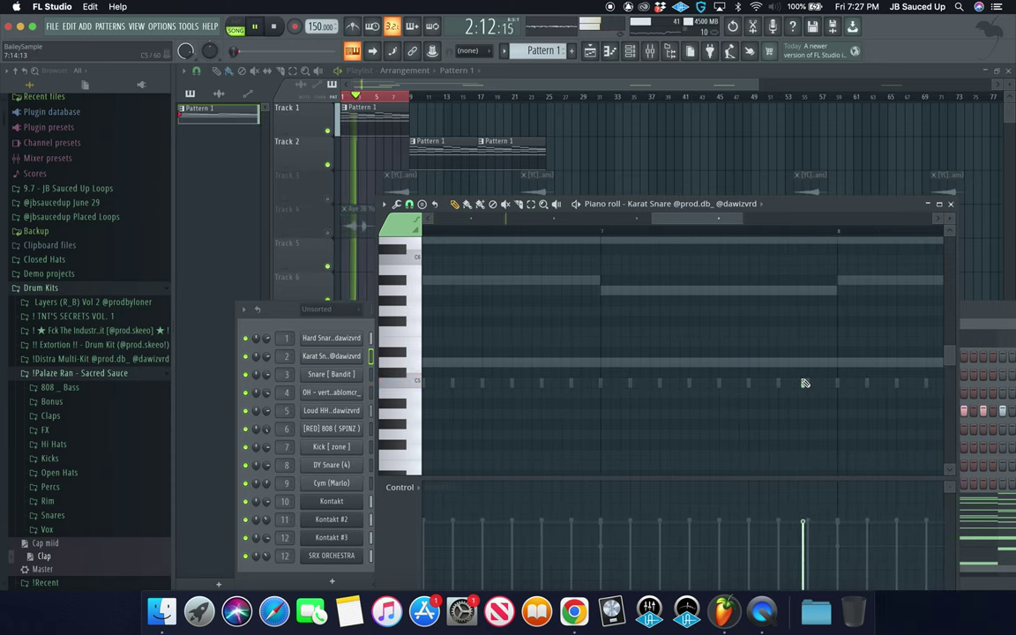
right_click(805, 382)
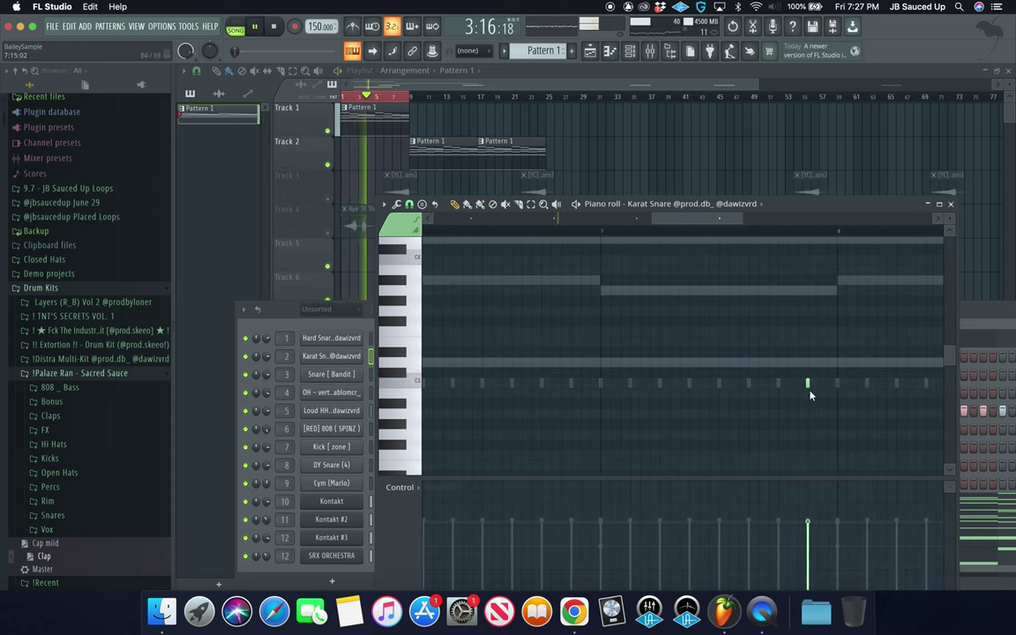
key("space")
left_click(951, 205)
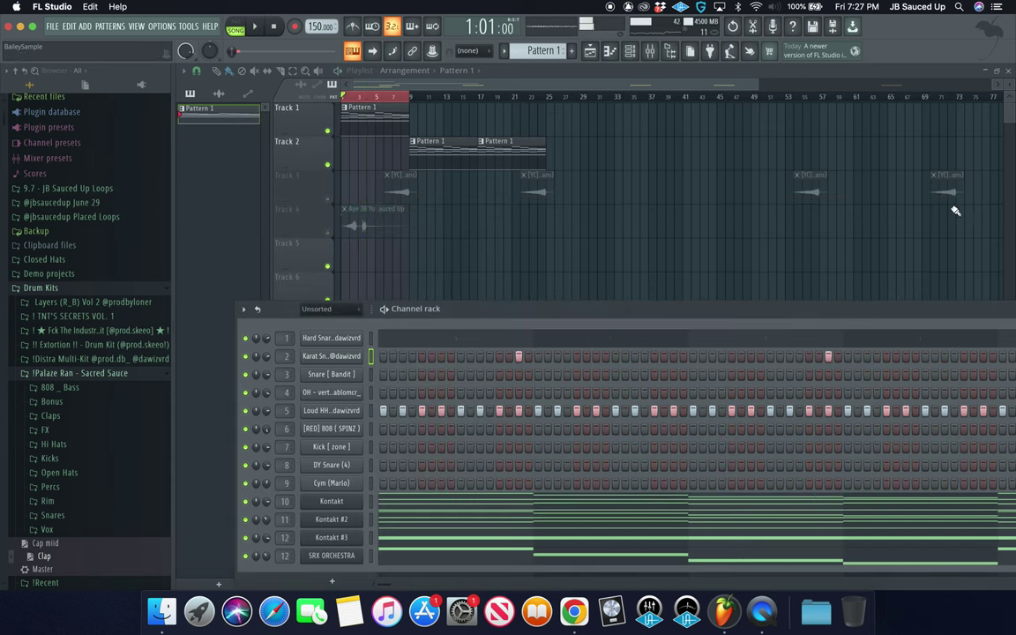
right_click(359, 412)
left_click(335, 434)
right_click(347, 427)
left_click(346, 428)
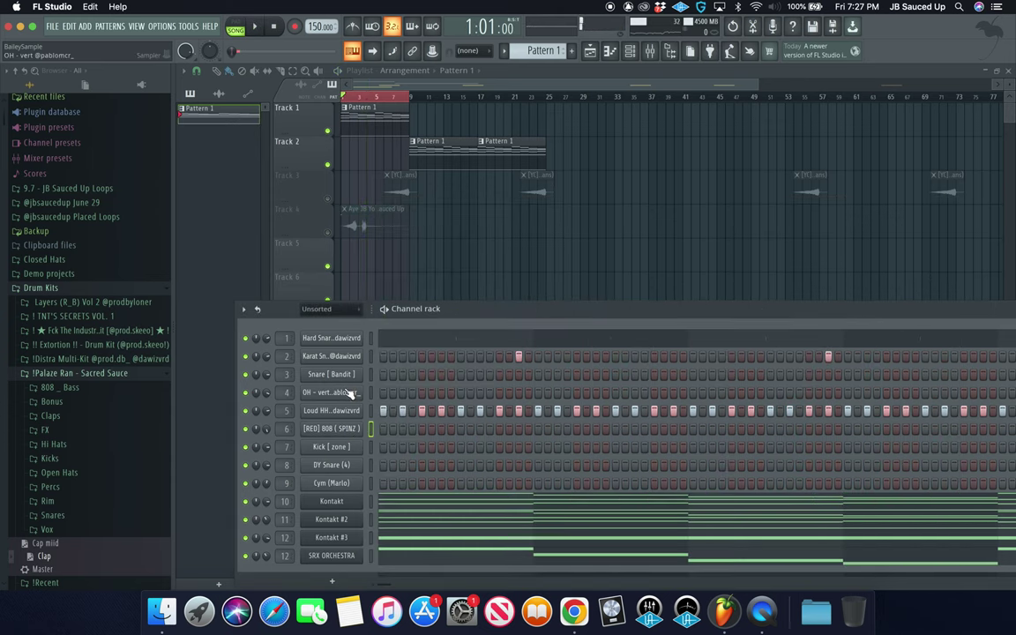
Load Open Hat [ Delay ] from the Sacred Sauce Open Hats folder onto channel 4, add a hit on step 1 and audition it.
left_click(98, 463)
left_click(99, 457)
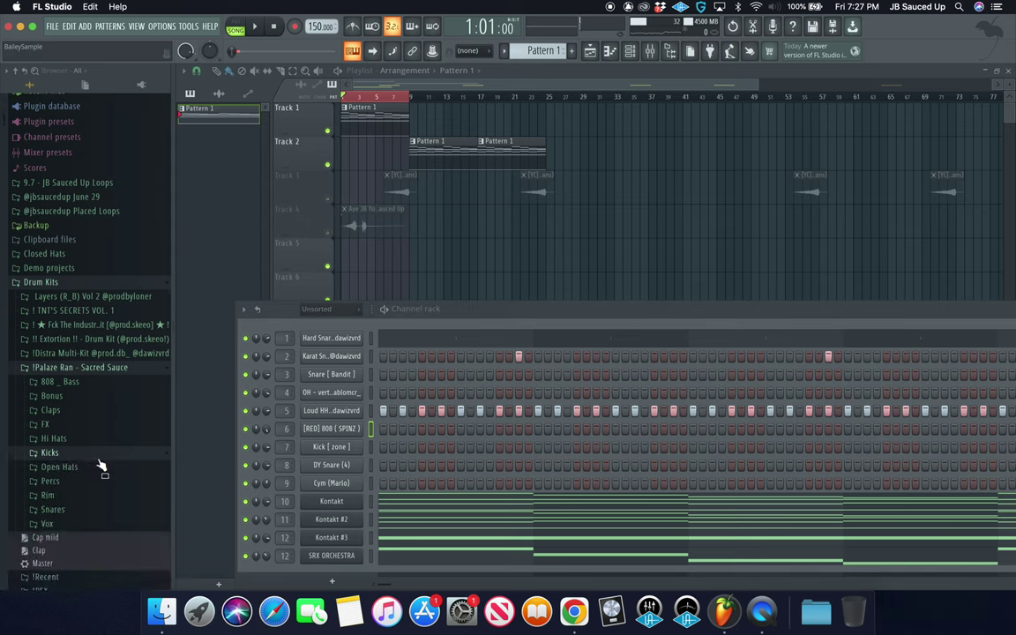
left_click(99, 469)
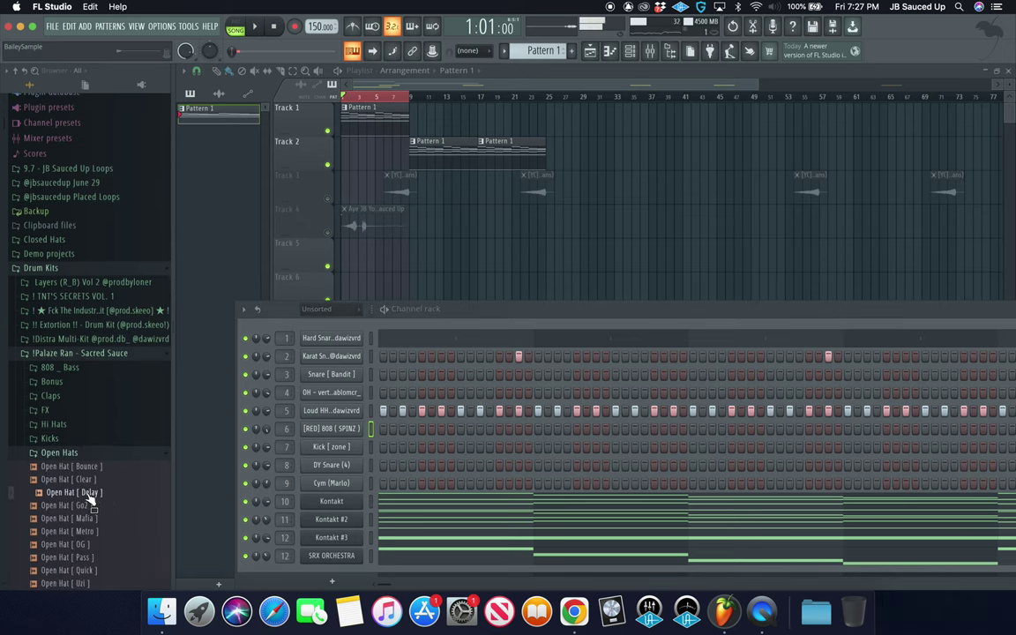
left_click_drag(91, 499, 379, 395)
key("space")
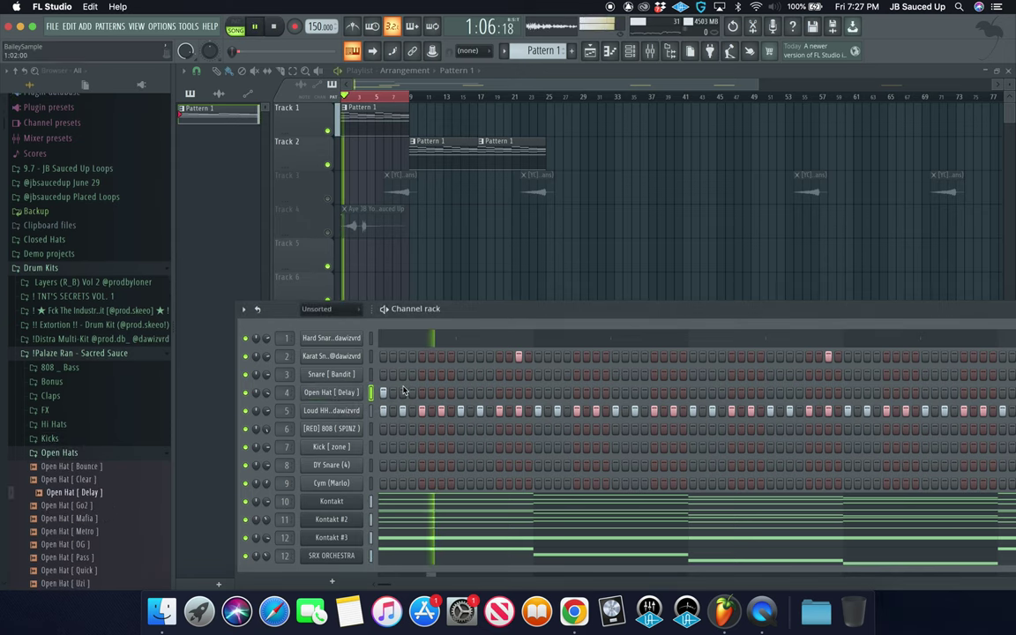
key("space")
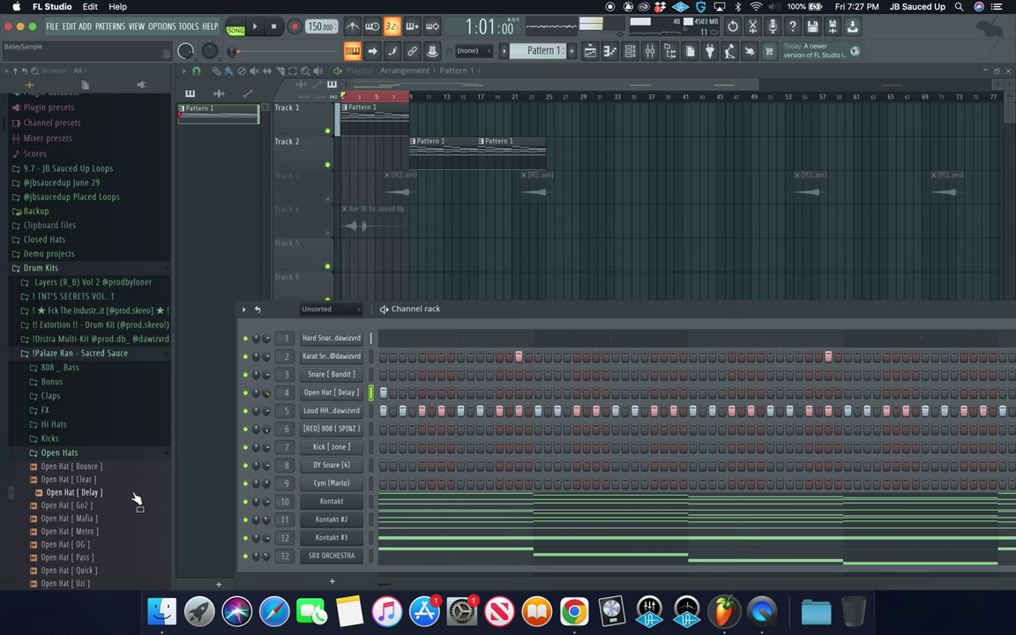
Replace channel 4's sample with Open Hat [ Clear ] and audition it in the song.
left_click_drag(177, 459, 379, 395)
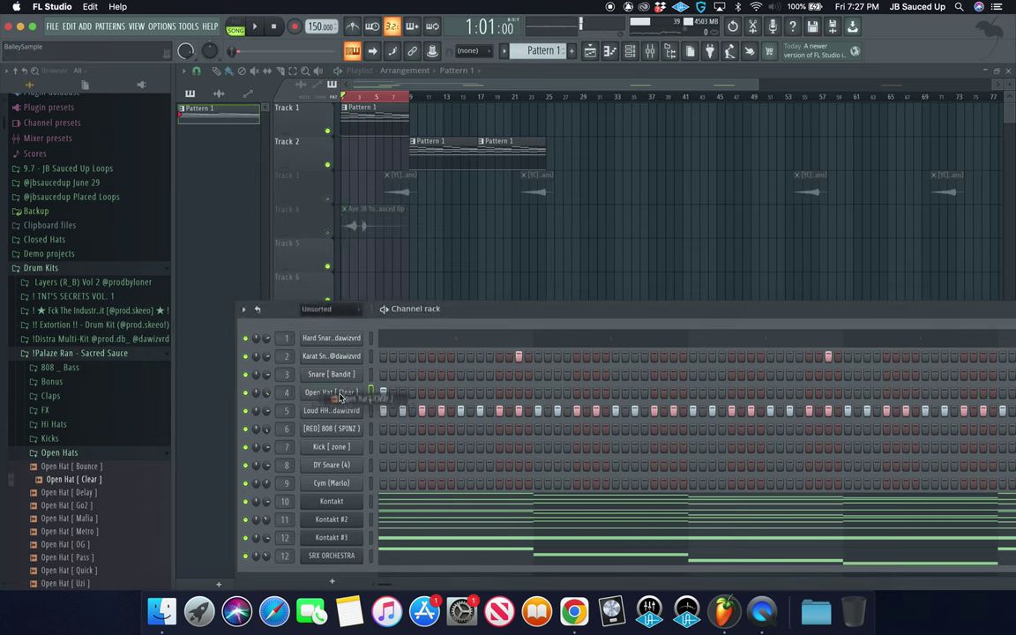
key("space")
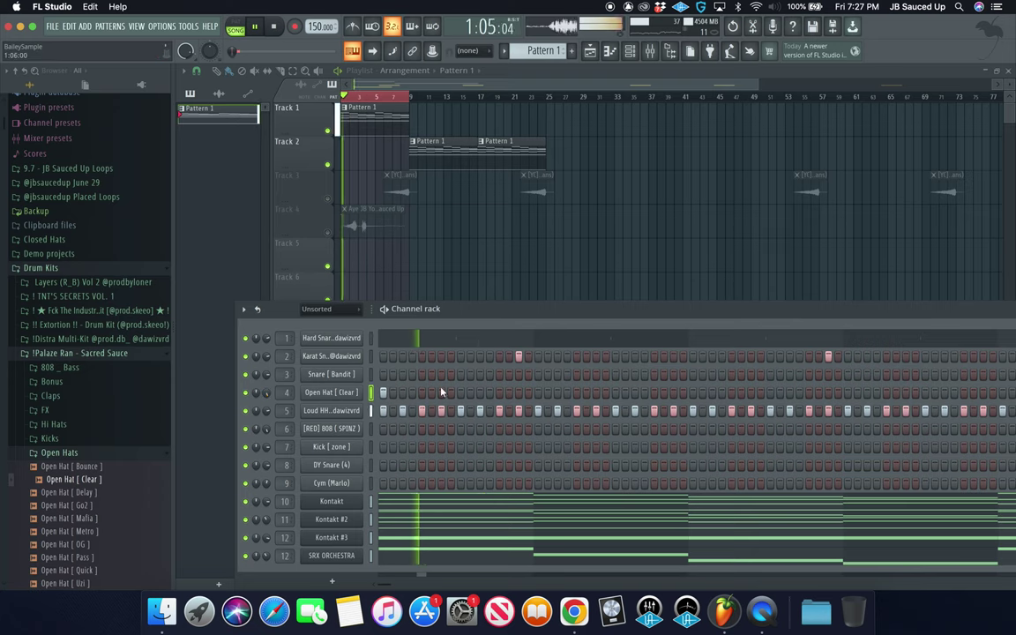
key("space")
Add Open Hat [ Clear ] hits on steps 21, 33 and 53.
left_click(634, 392)
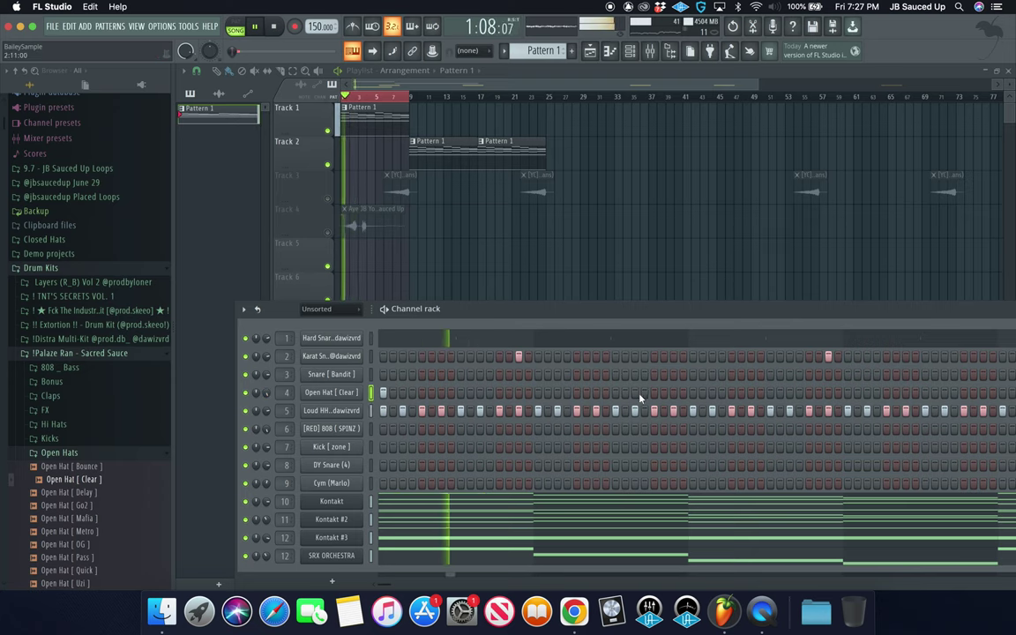
left_click(691, 393)
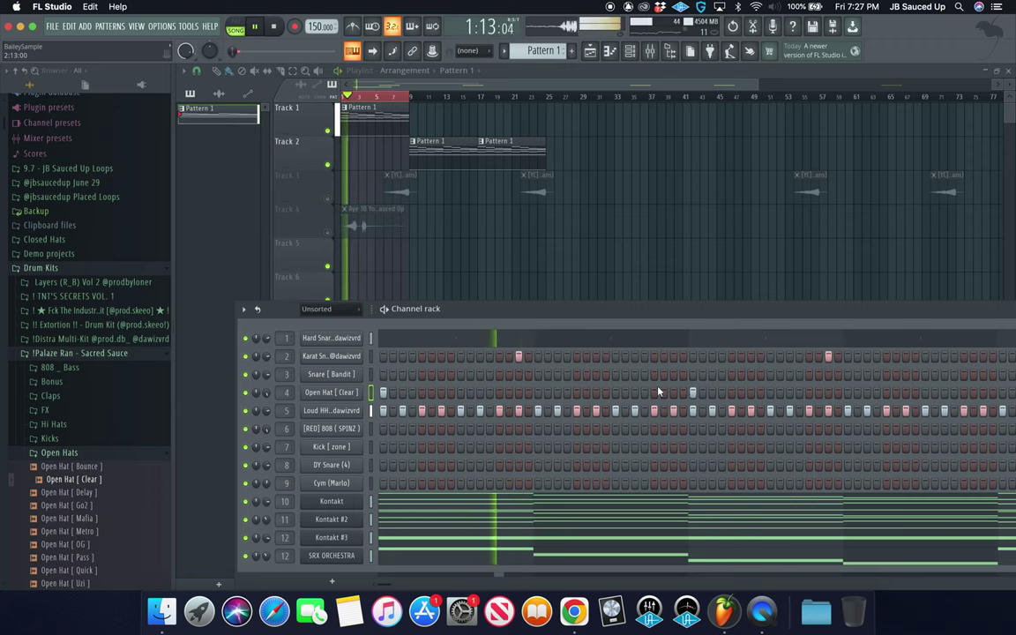
left_click(576, 393)
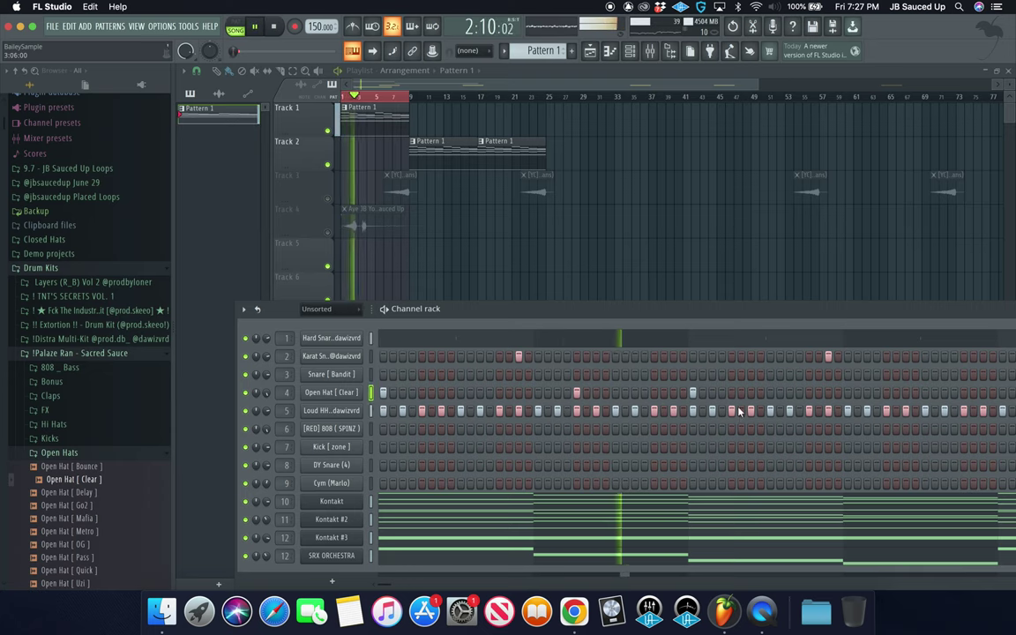
Duplicate the Open Hat [ Clear ] notes from bars 1–4 into bars 5–8 in the piano roll and close it.
right_click(352, 393)
left_click(388, 393)
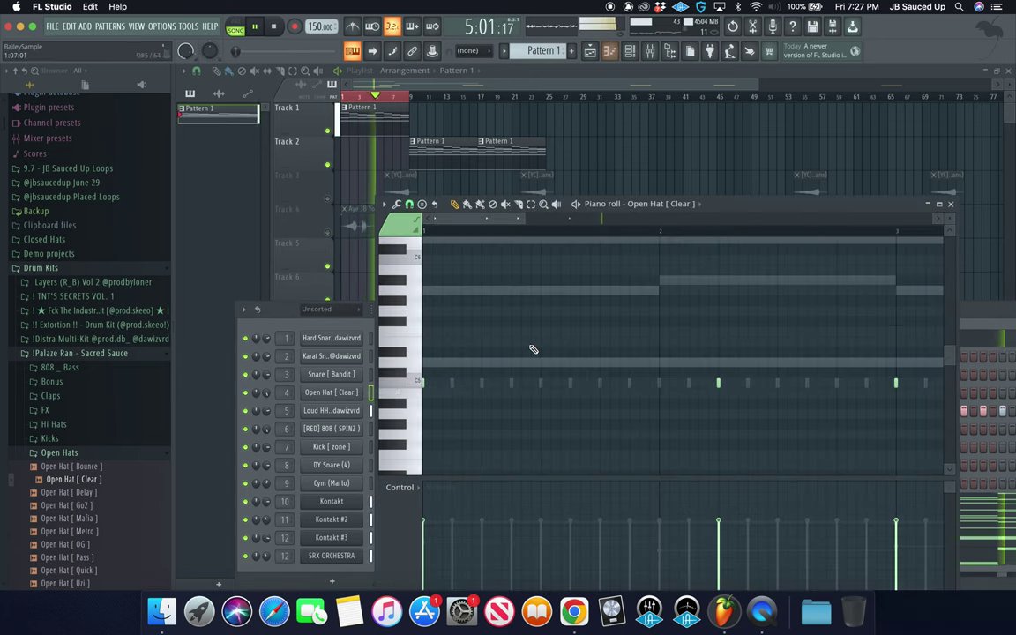
key("space")
scroll(525, 353, "down", 3)
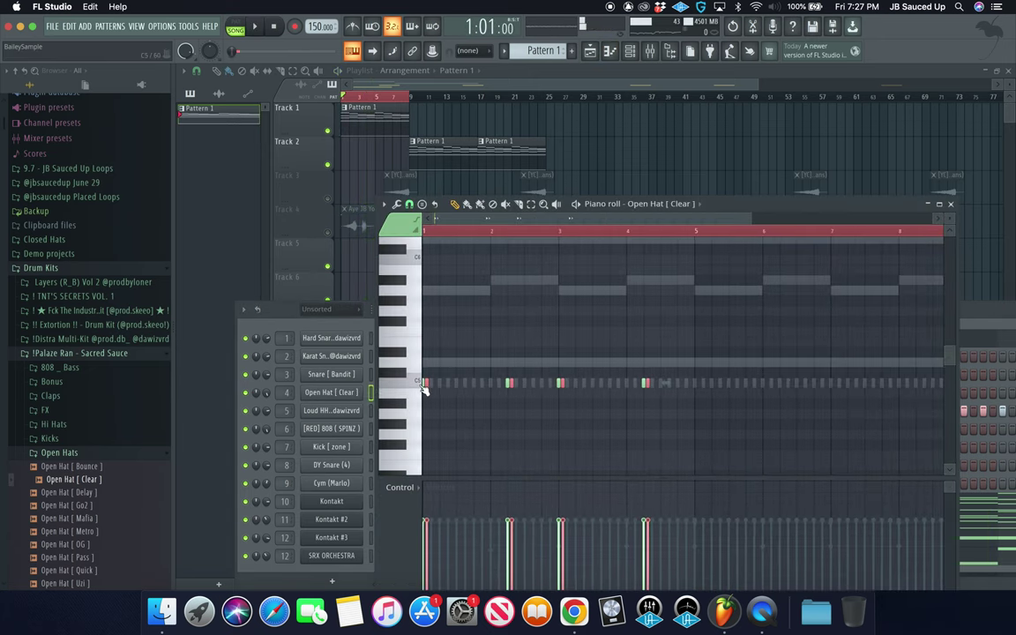
key("space")
left_click(696, 383)
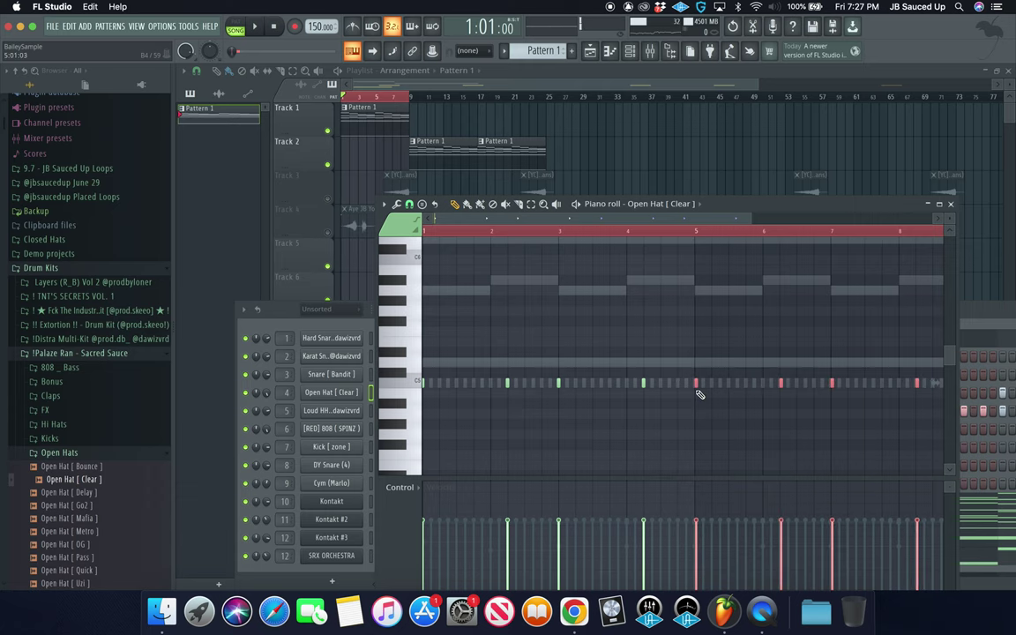
scroll(699, 388, "up", 3)
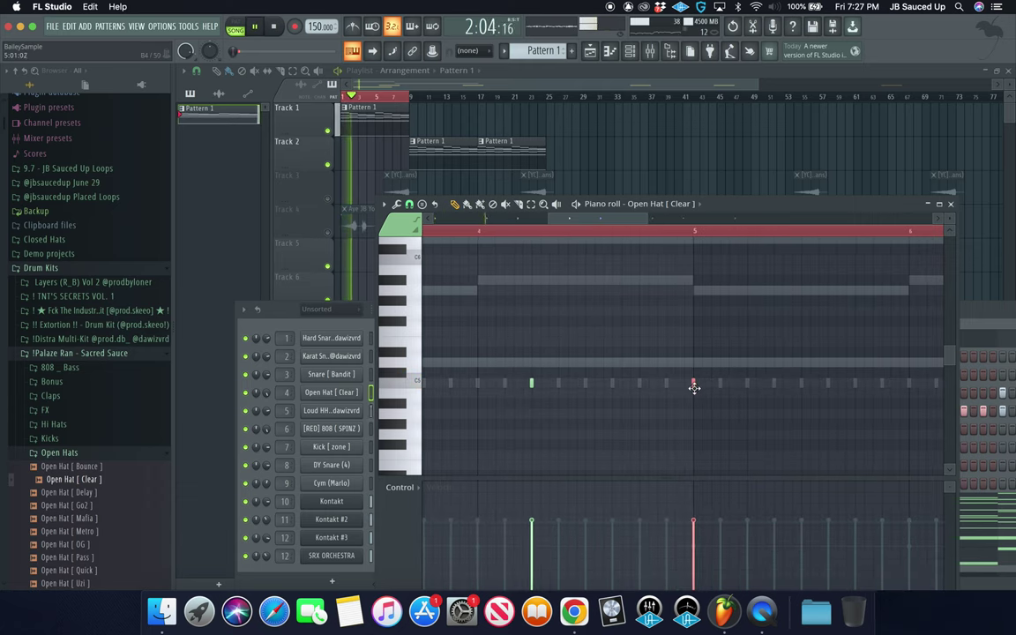
left_click(950, 204)
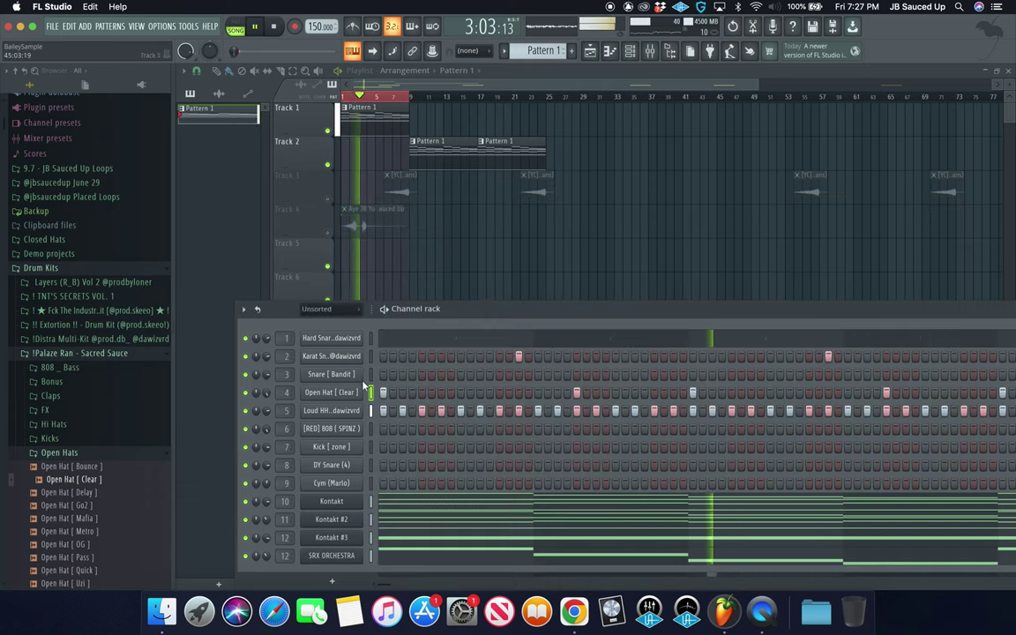
Open the piano roll of [RED] 808 ( SPINZ ) and place C#5 notes on steps 1, 13 and 15 of bar 1.
right_click(348, 429)
left_click(351, 430)
right_click(352, 430)
left_click(404, 420)
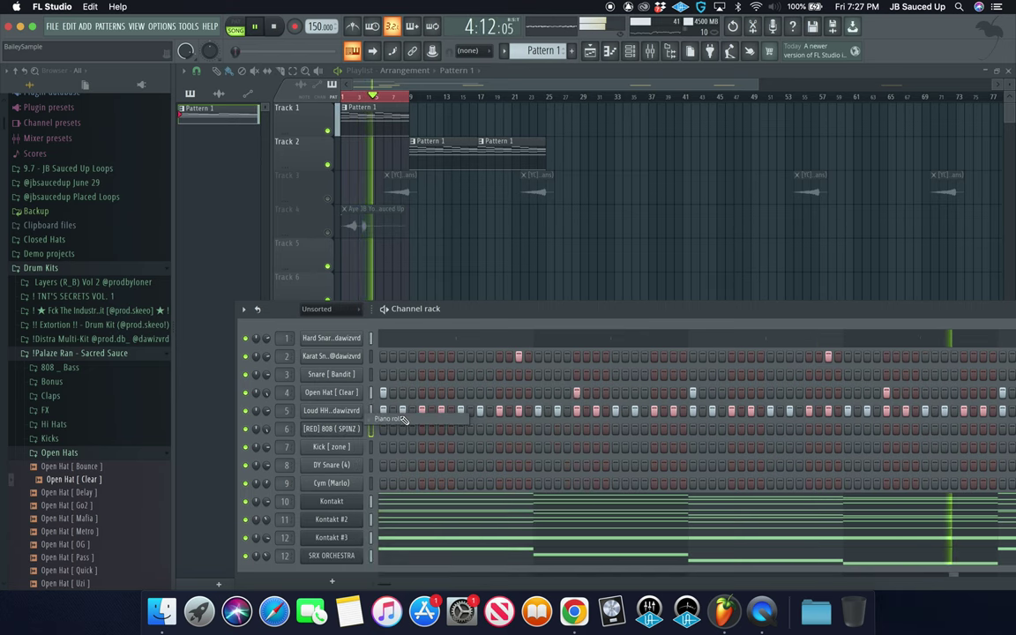
key("space")
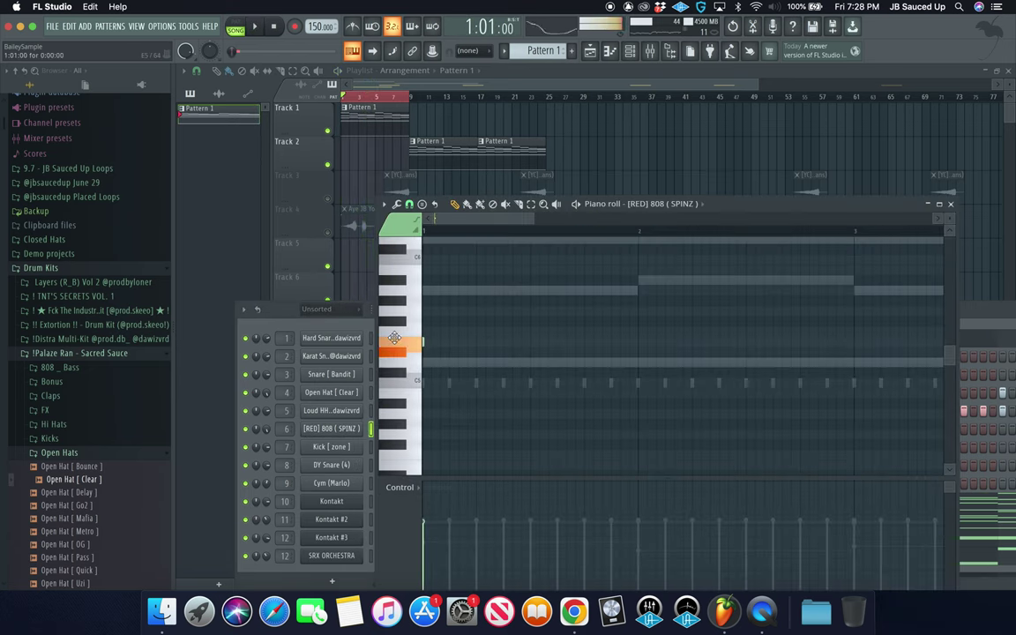
key("space")
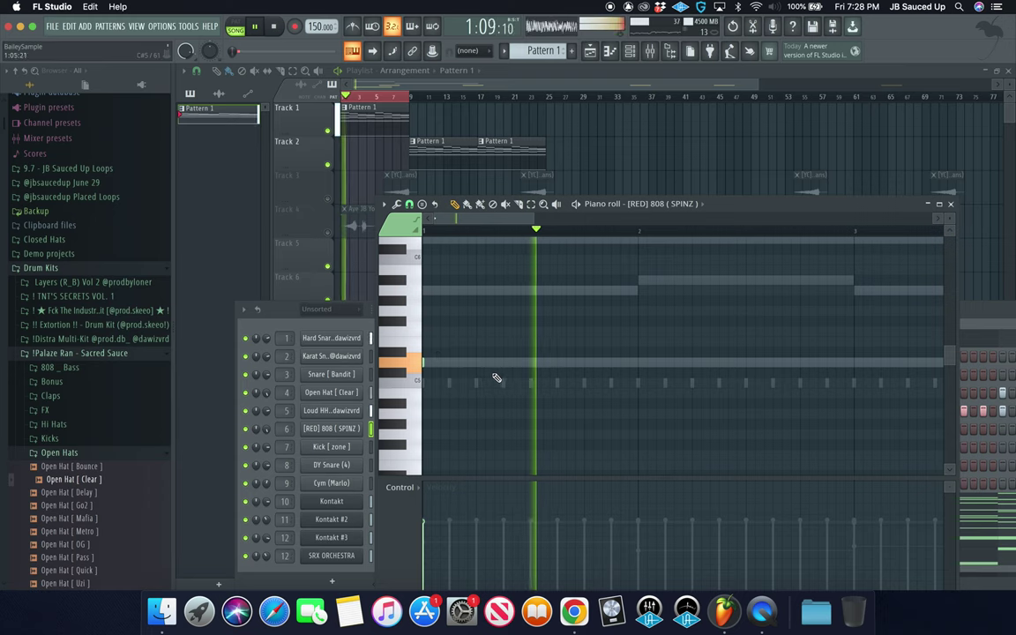
left_click(585, 363)
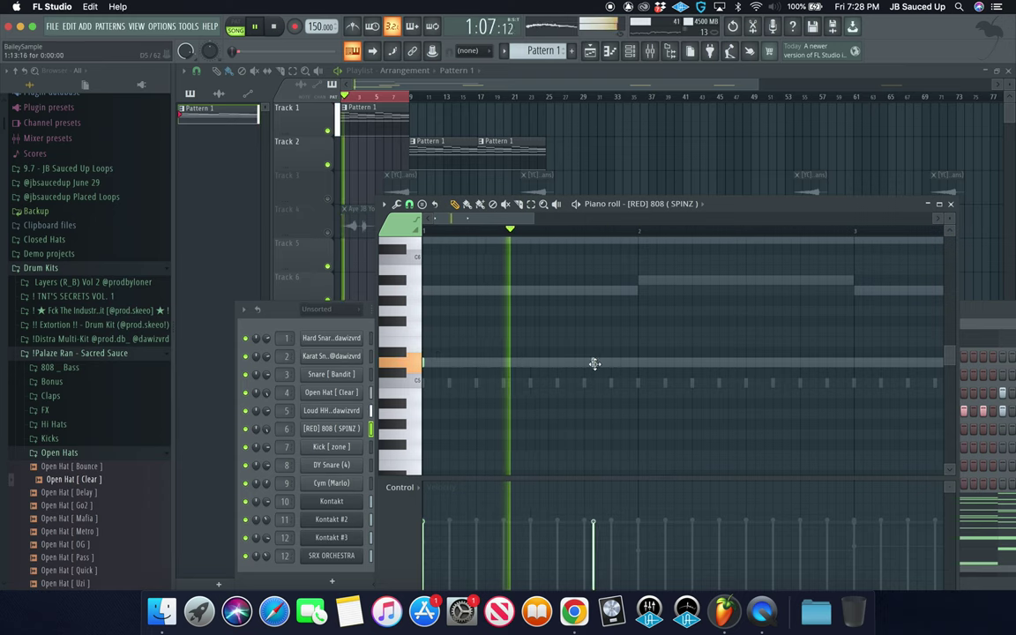
left_click(620, 363)
key("space")
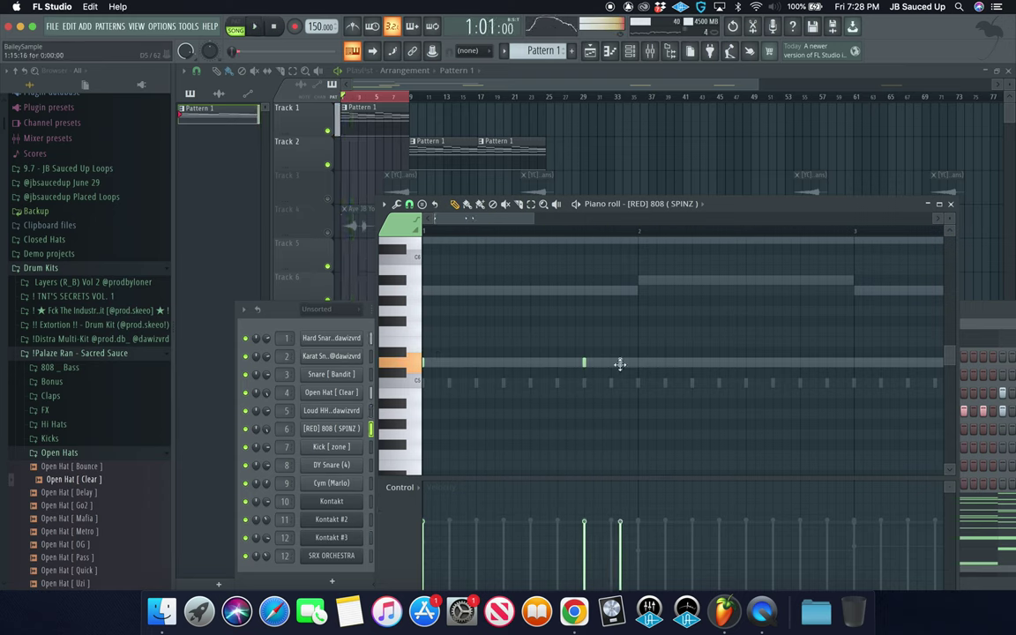
Add C#5 808 notes on steps 5 and 11 of bar 2.
left_click(701, 363)
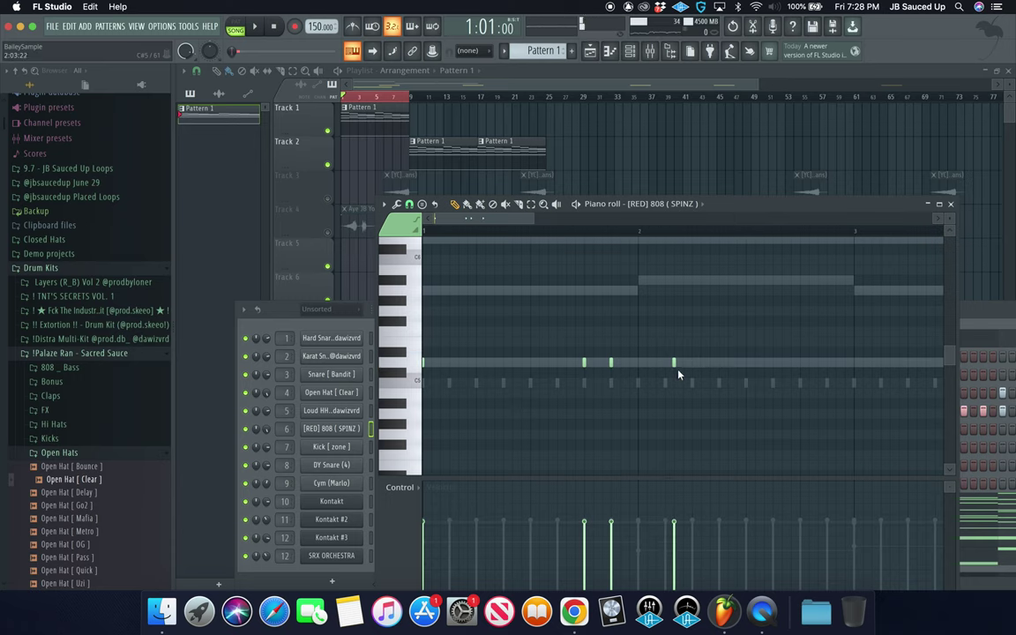
scroll(678, 374, "down", 2)
right_click(632, 363)
left_click(647, 363)
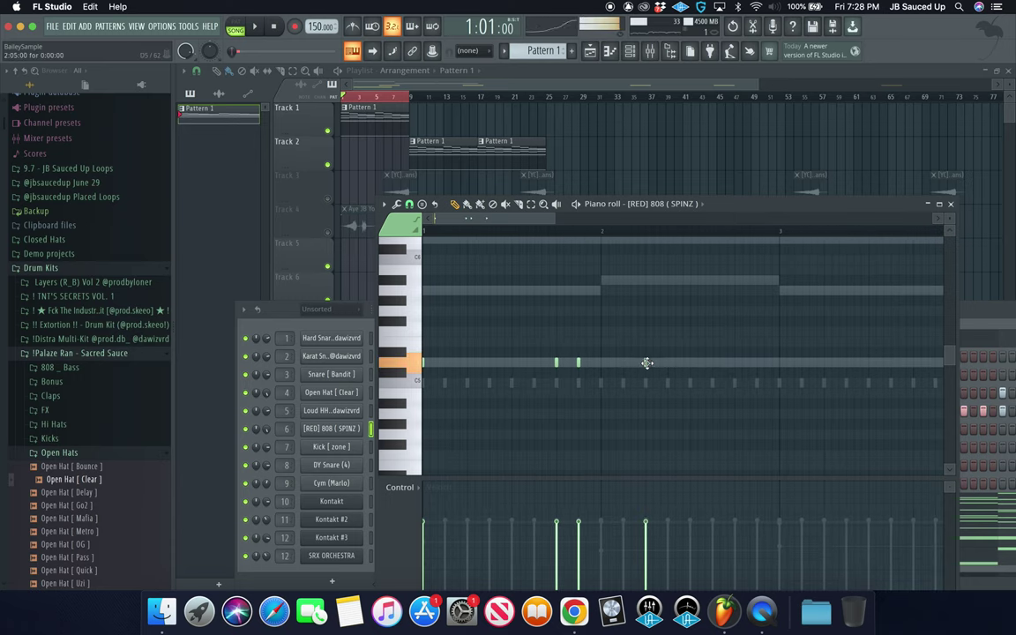
scroll(730, 372, "down", 1)
left_click(712, 363)
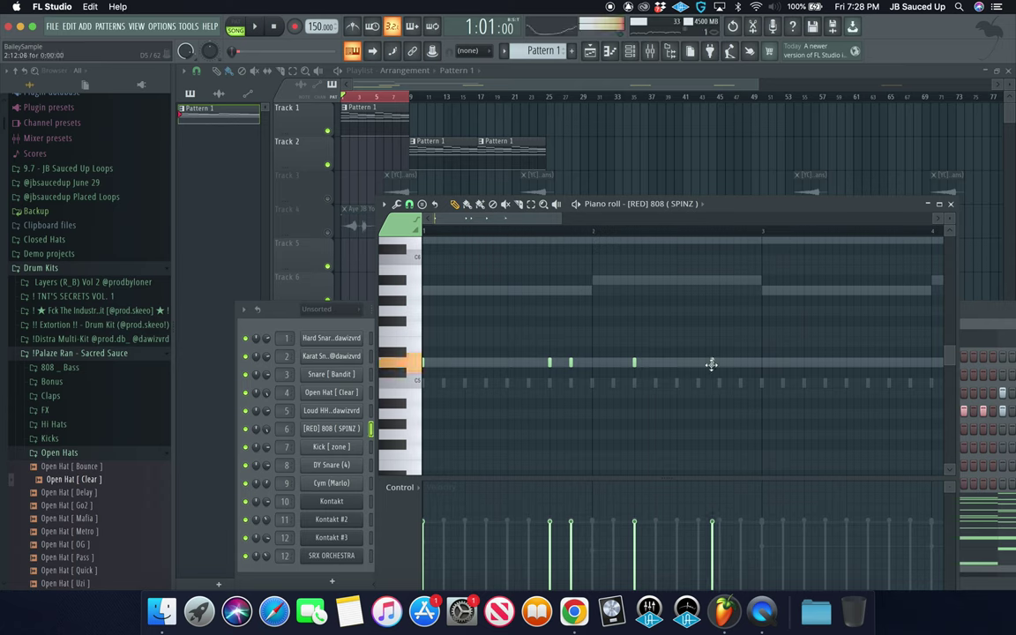
left_click(410, 204)
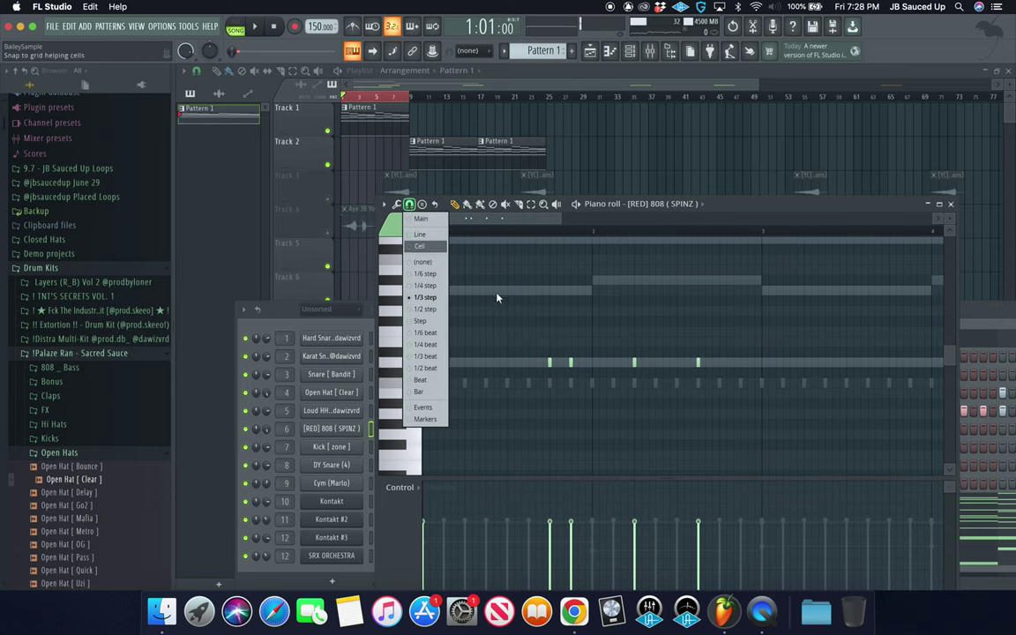
left_click(441, 262)
scroll(578, 281, "down", 3)
right_click(656, 363)
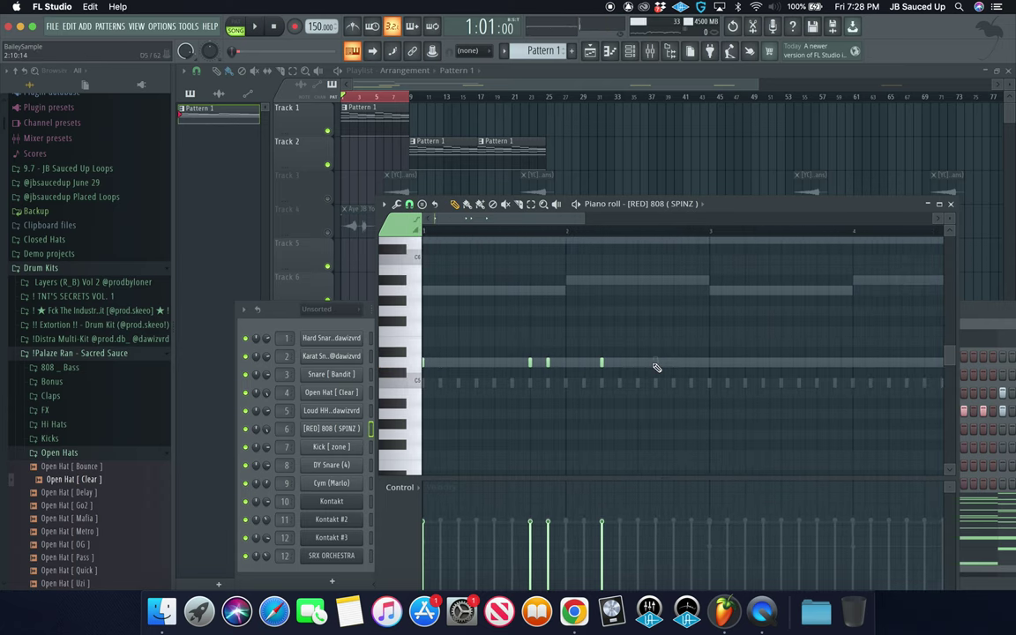
left_click(656, 363)
scroll(656, 369, "up", 2)
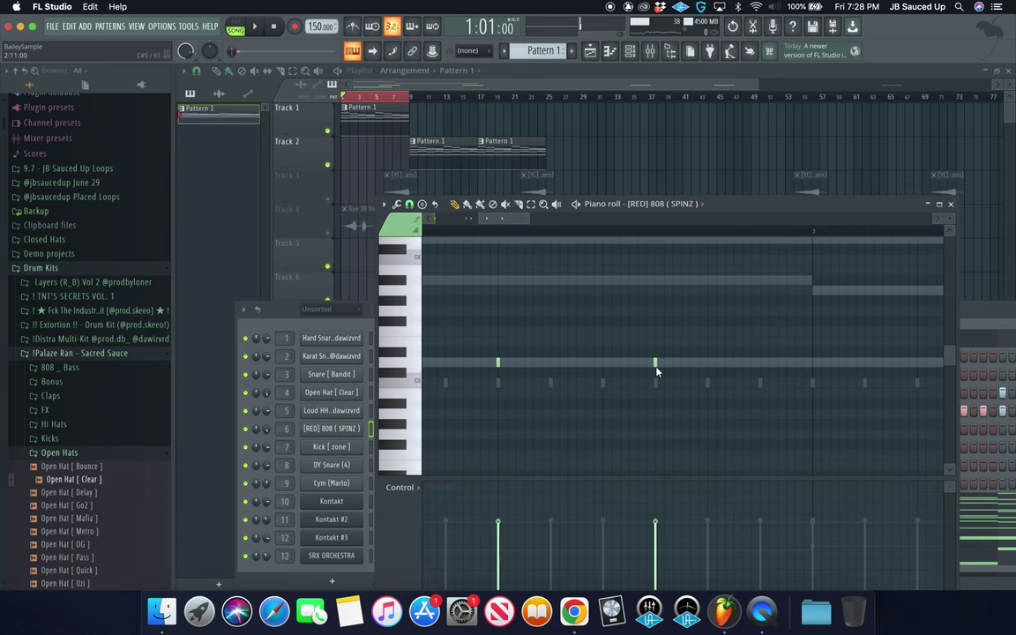
Duplicate the 808 notes of bars 1–2 so the copy starts exactly on bar 3.
scroll(535, 367, "down", 2)
key("ctrl+a")
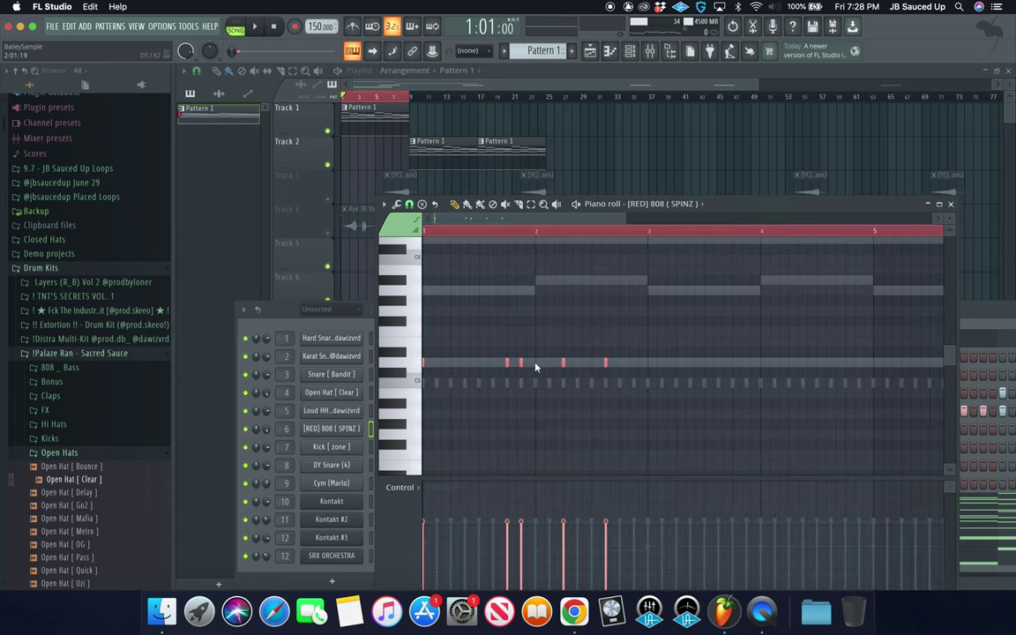
mouse_move(424, 362)
left_mouse_down()
mouse_move(651, 372)
mouse_move(648, 359)
left_mouse_up()
scroll(648, 359, "up", 3)
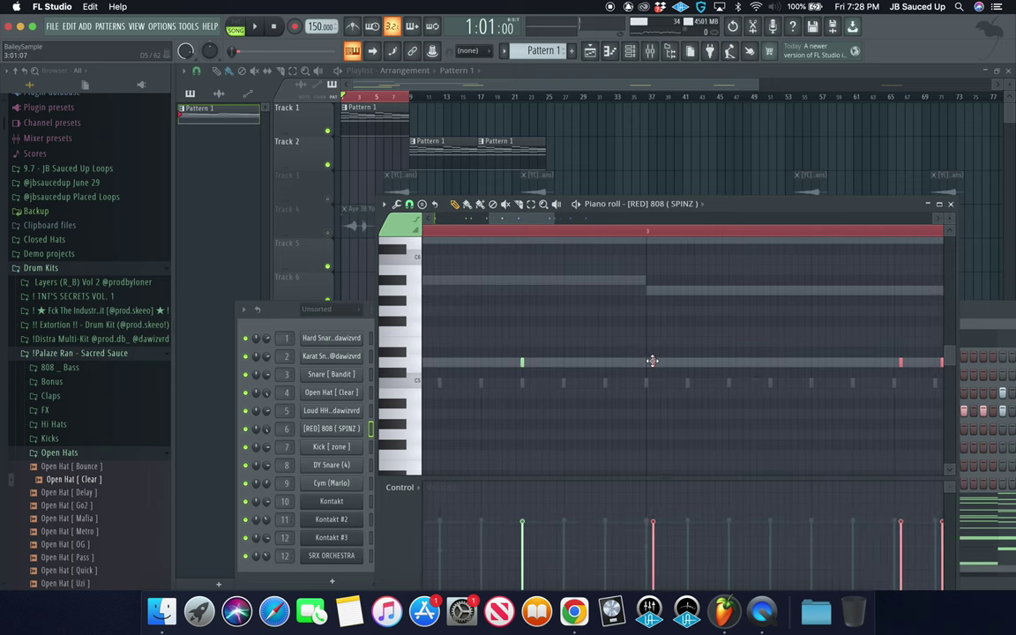
scroll(648, 361, "down", 3)
scroll(466, 356, "up", 2)
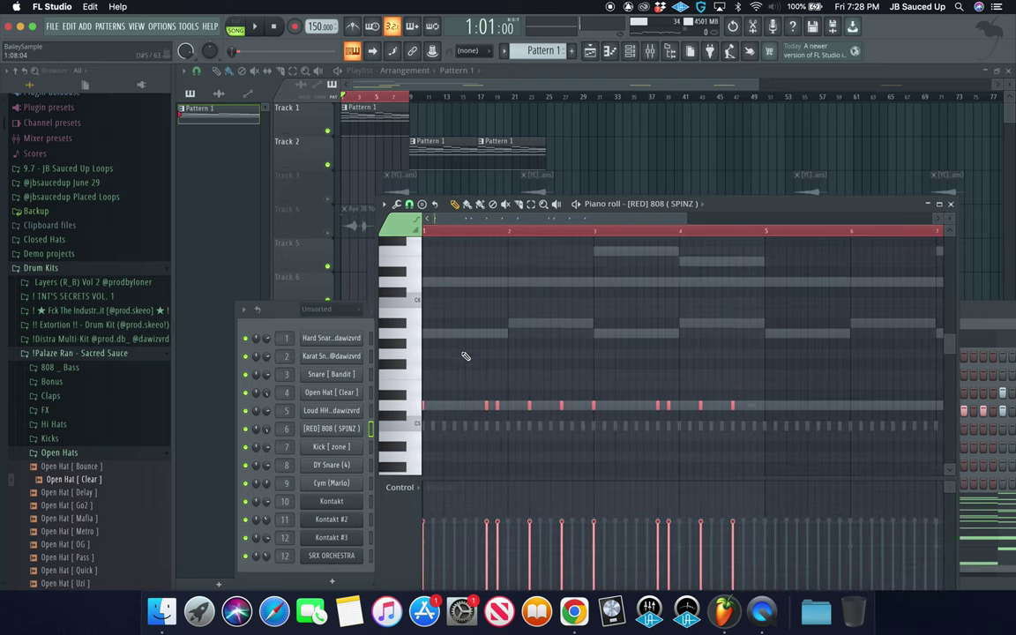
Replace the C#5 hits in bar 4 with A#4 notes: a three-note roll from step 5, plus hits on steps 9 and 11.
scroll(476, 355, "up", 1)
scroll(610, 351, "down", 2)
scroll(681, 402, "up", 2)
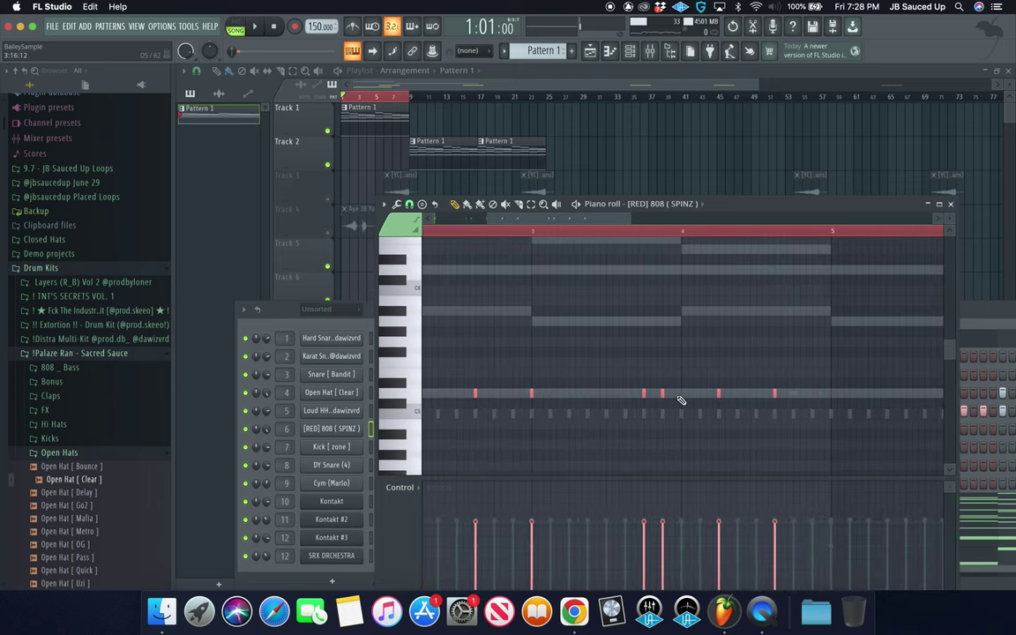
left_click(697, 394)
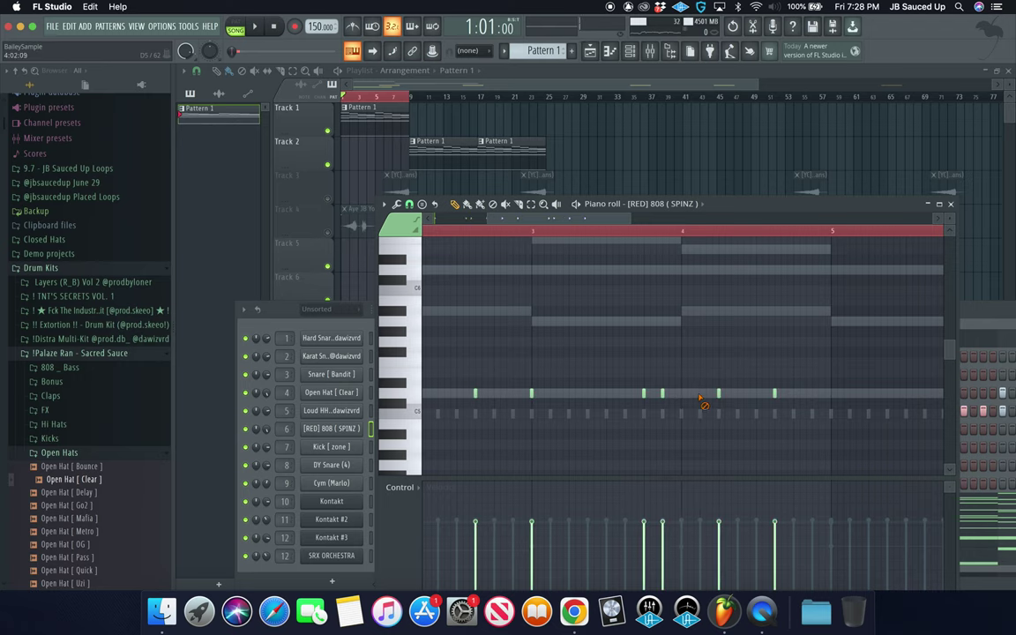
left_click(715, 433)
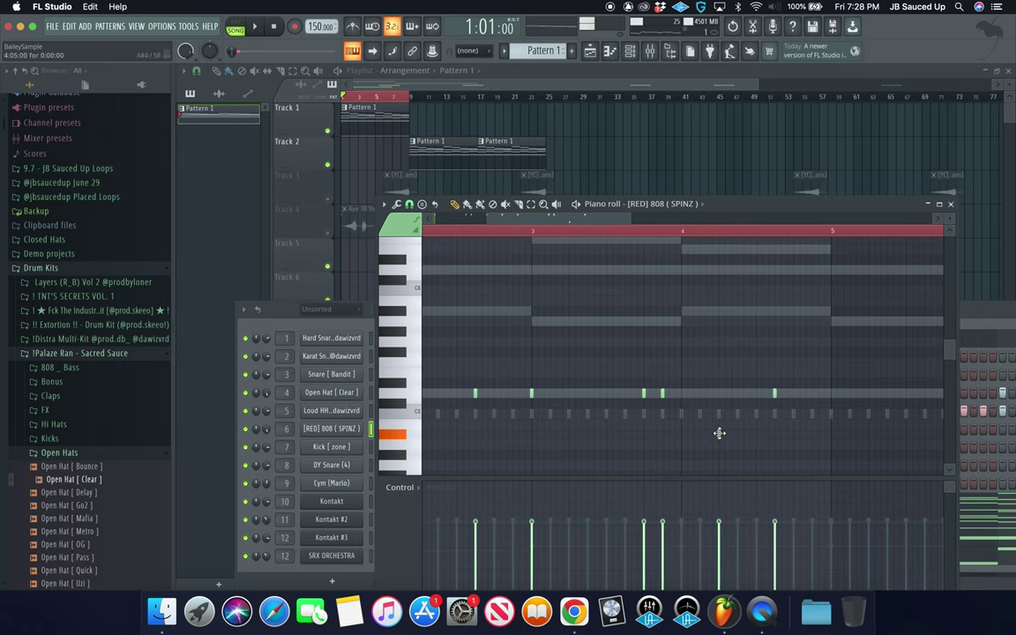
scroll(721, 433, "up", 4)
left_click(716, 433)
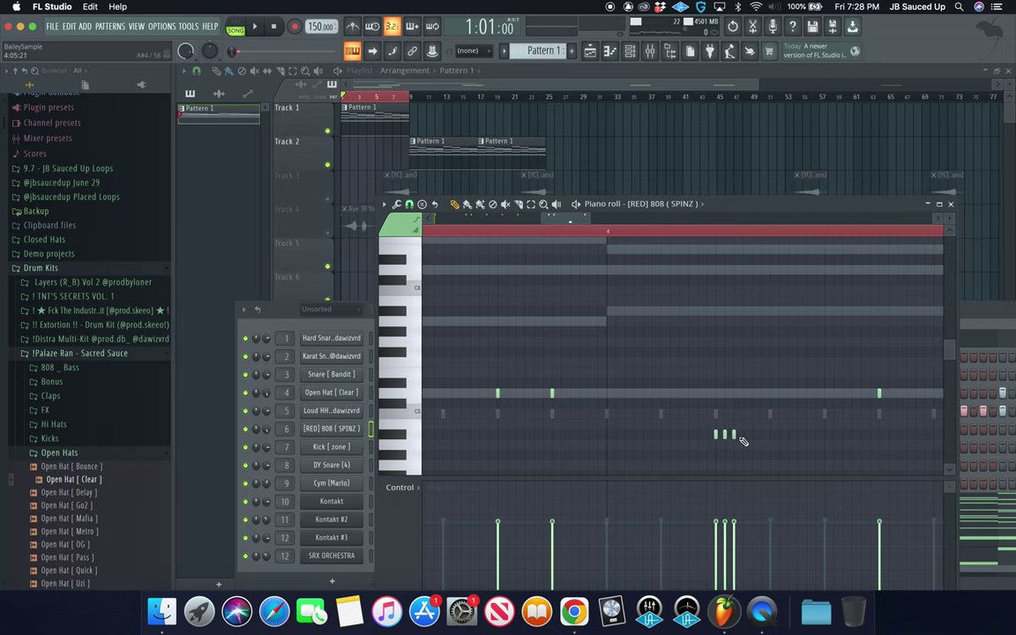
scroll(745, 441, "down", 2)
scroll(749, 420, "down", 1)
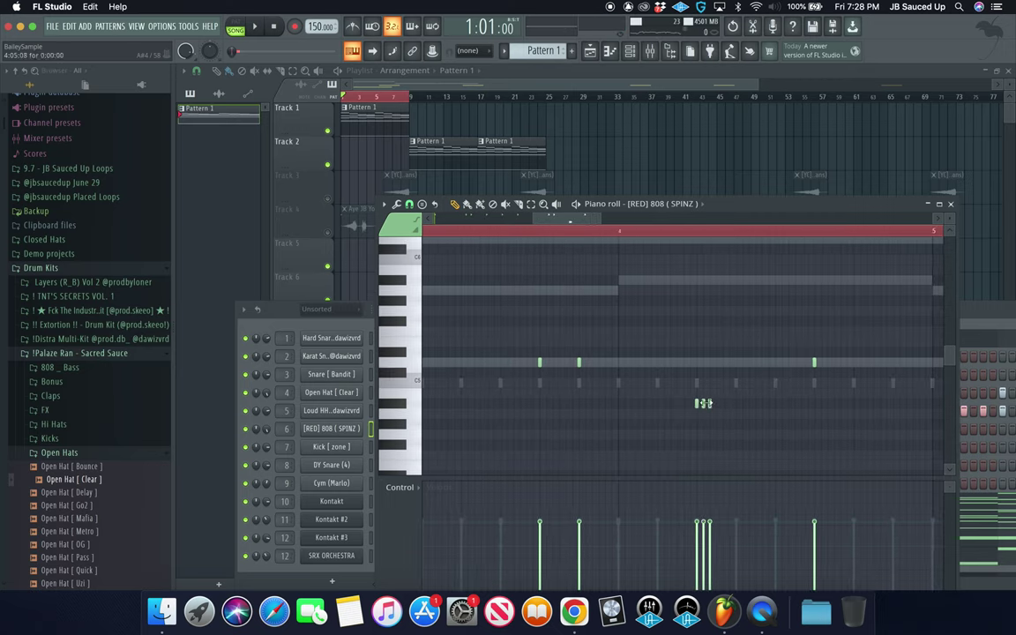
left_click(721, 403)
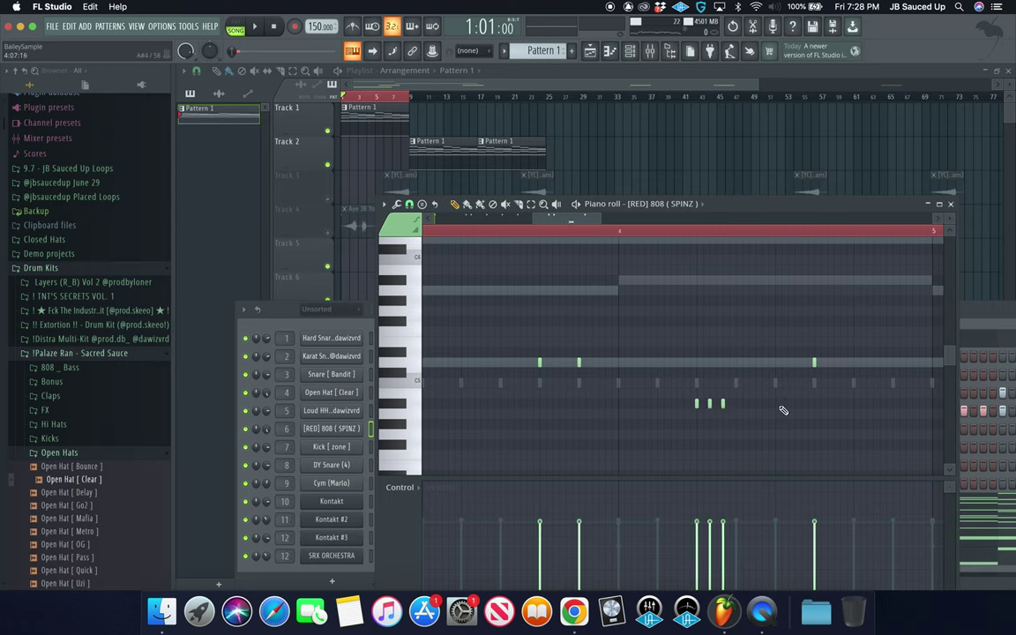
left_click(775, 404)
left_click(808, 404)
Duplicate all the 808 notes from bars 1–4 into bars 5–8.
scroll(823, 364, "down", 4)
key("super+a")
scroll(656, 366, "down", 2)
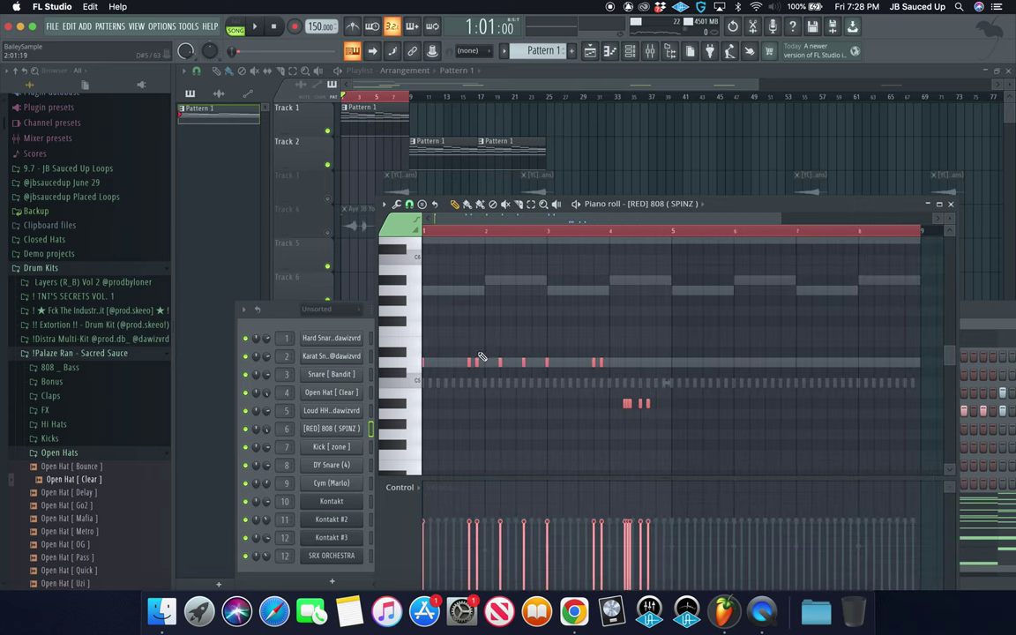
key("super+b")
left_click_drag(426, 363, 672, 371)
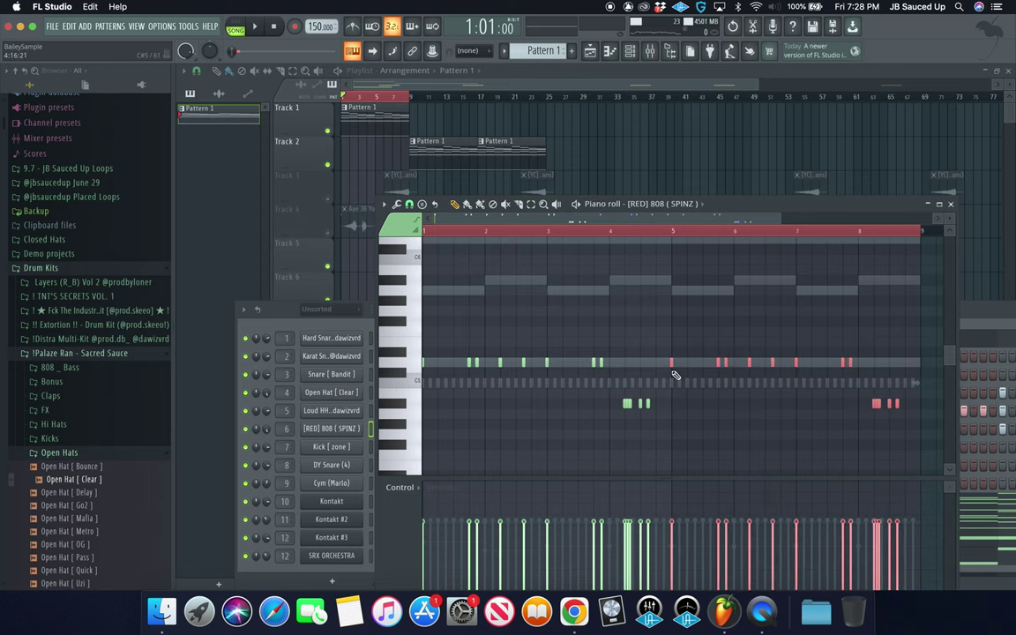
Play the song to audition the 808 line against the drums and melody, checking the notes in bars 6–8.
scroll(676, 372, "down", 3)
key("space")
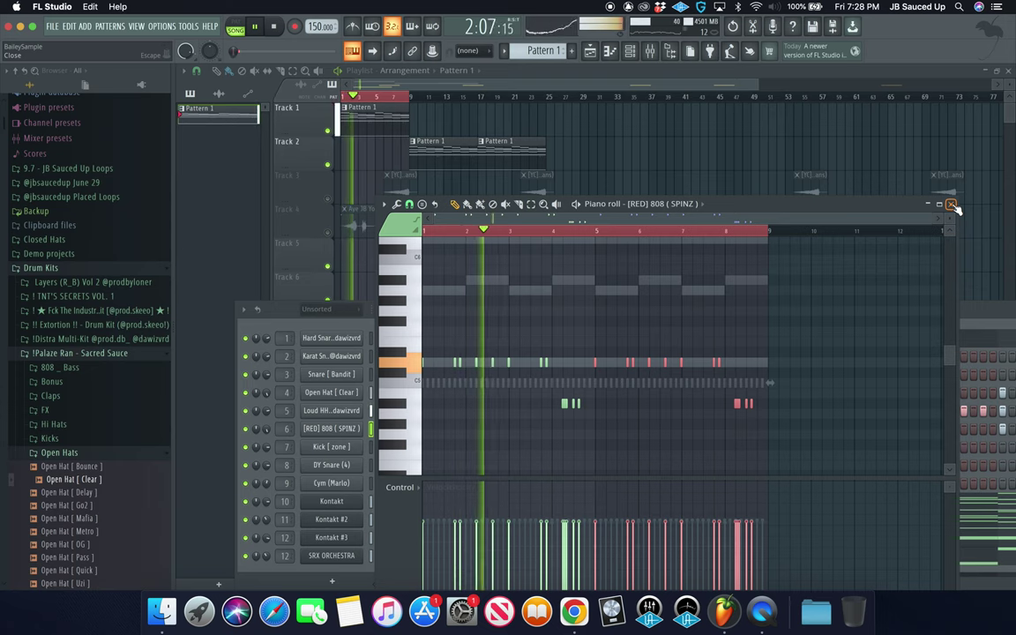
scroll(776, 229, "up", 5)
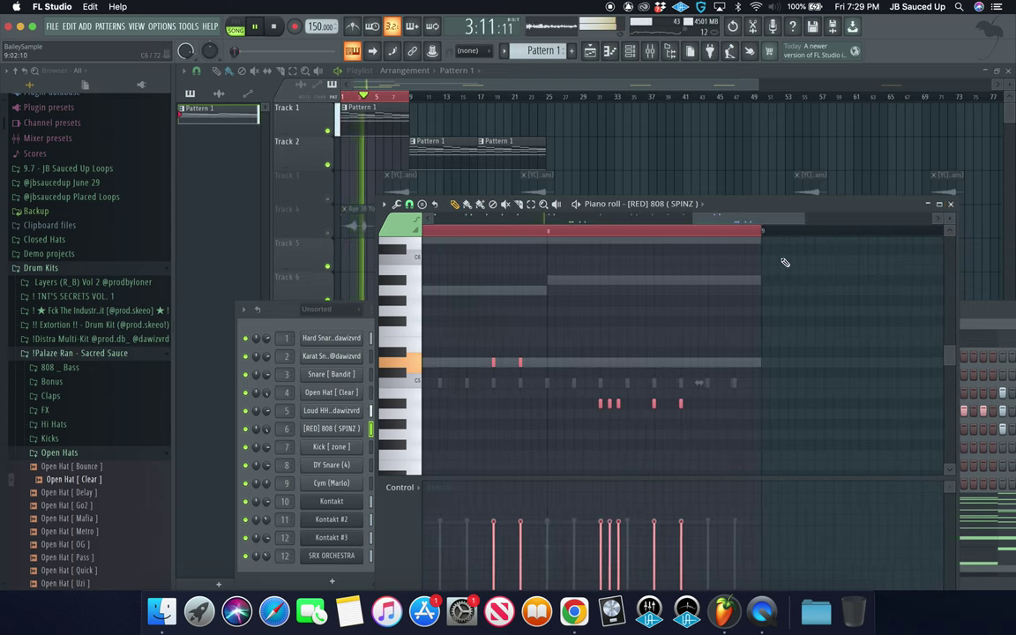
scroll(784, 262, "down", 2)
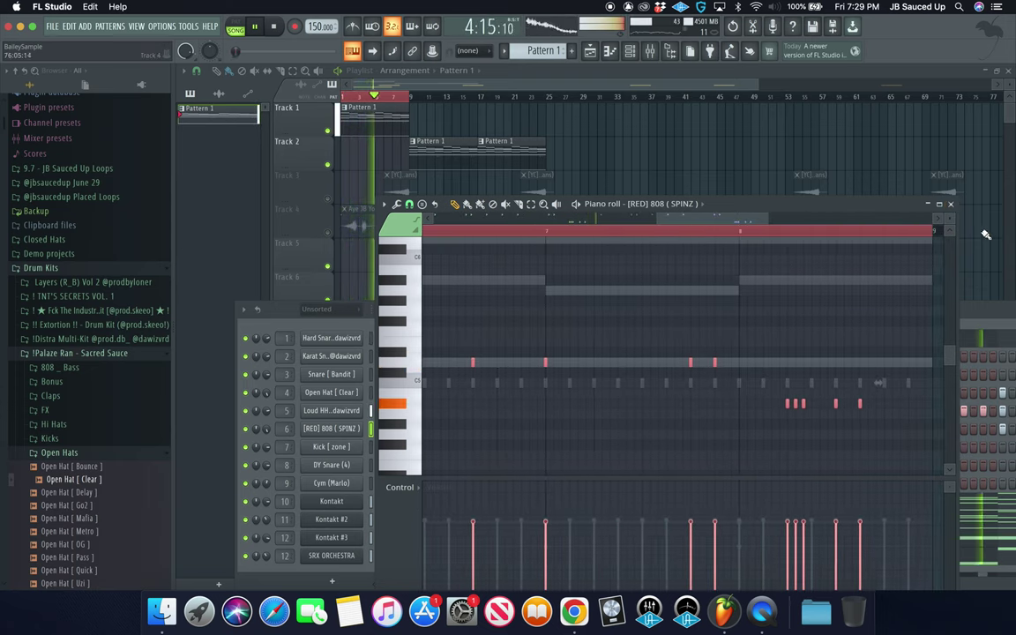
scroll(744, 358, "down", 2)
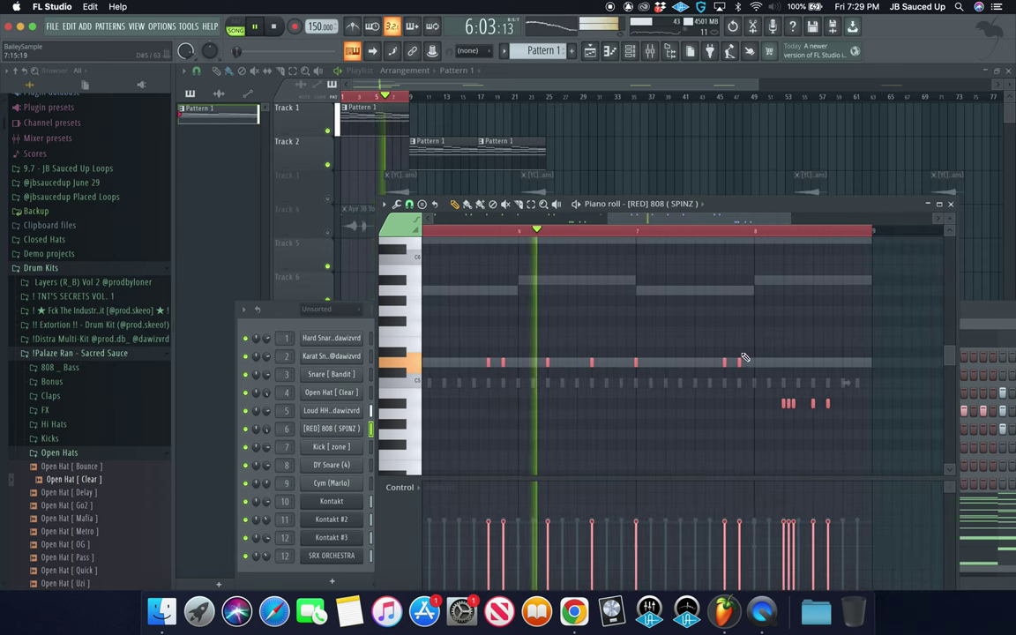
key("space")
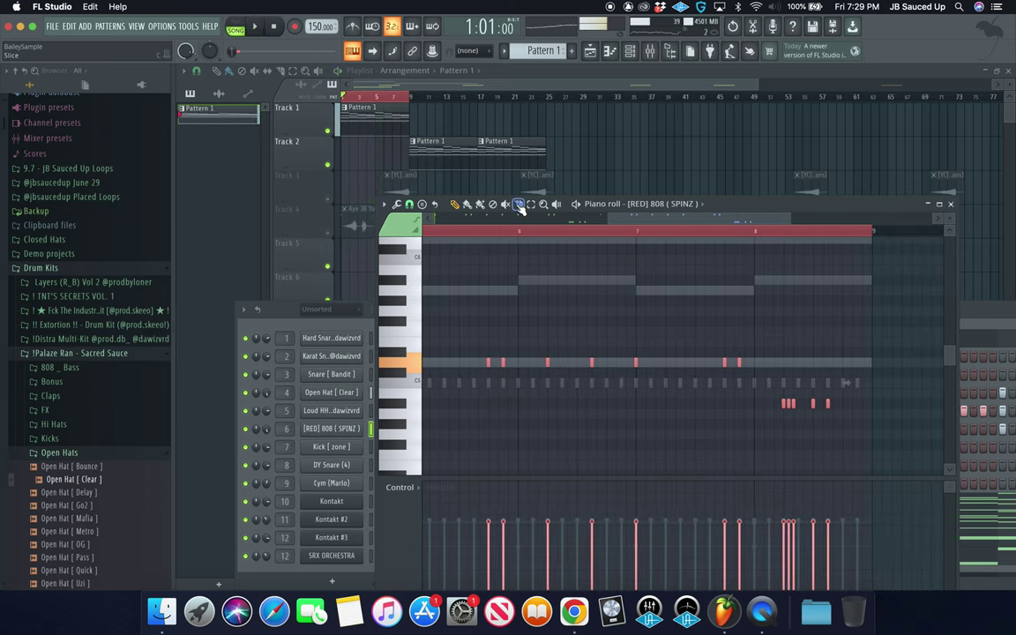
Select the A#4 808 notes in bar 8 and transpose them up one octave to A#5.
left_click_drag(765, 403, 887, 408)
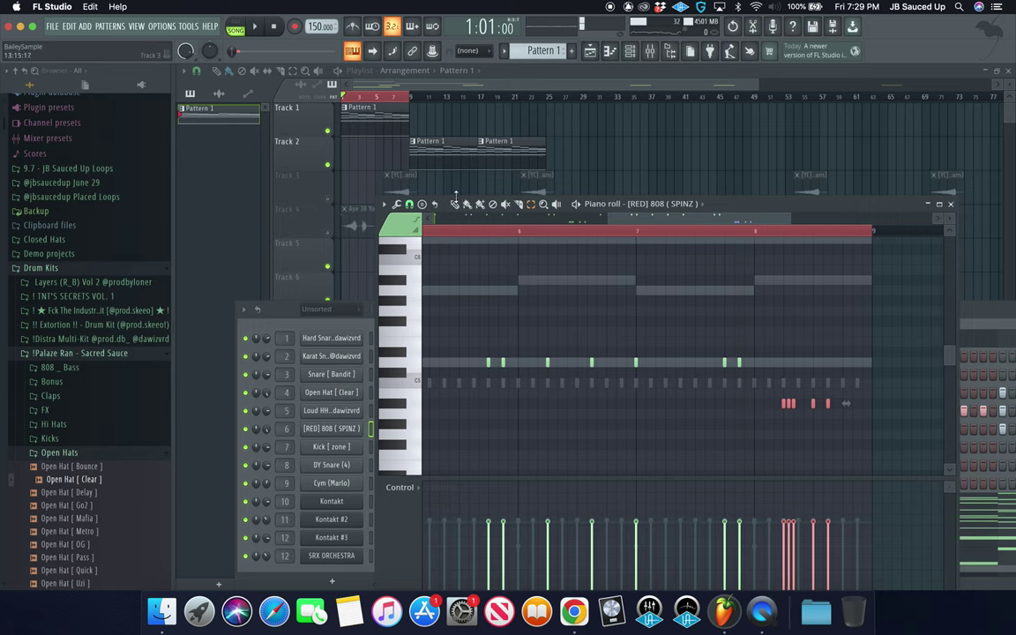
left_click_drag(790, 403, 795, 278)
scroll(863, 305, "up", 4)
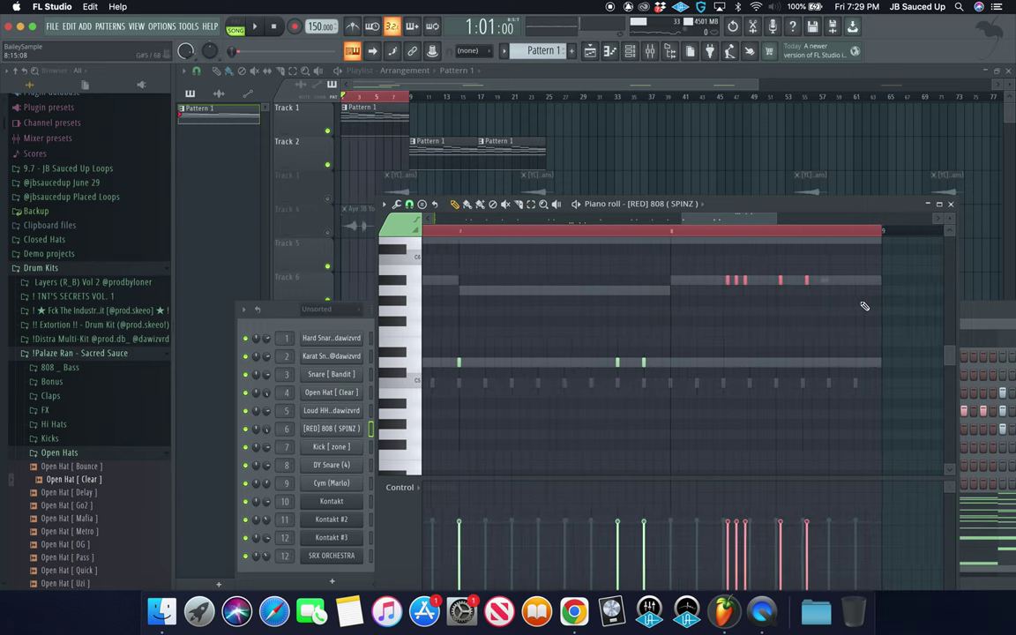
Realign the A#5 notes in bar 8 so the three-note roll starts on step 5 and the following hit falls on step 9.
left_click(831, 293)
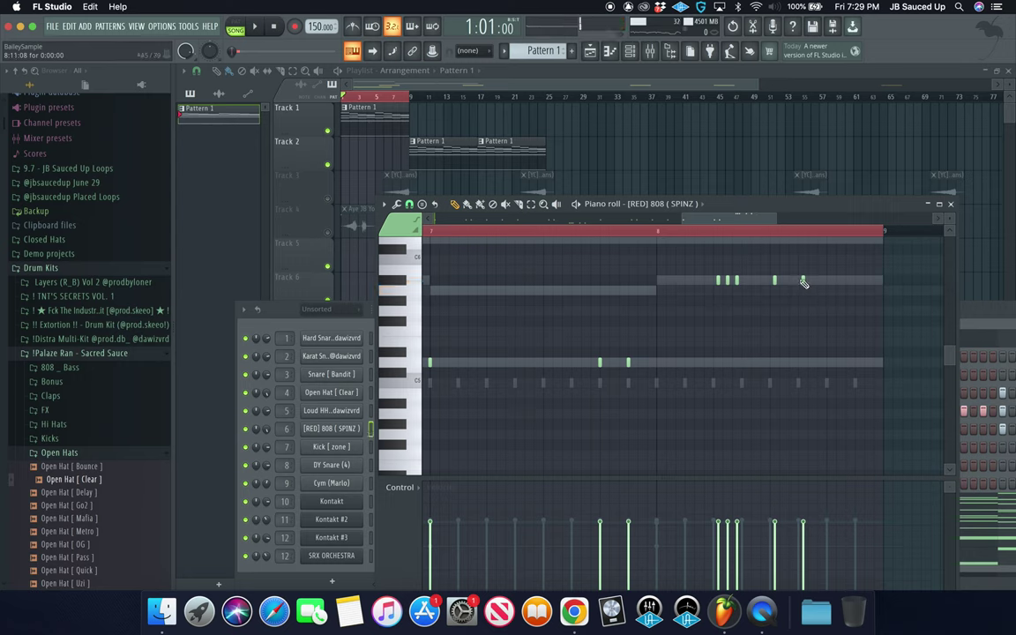
left_click(713, 281)
left_click(723, 281)
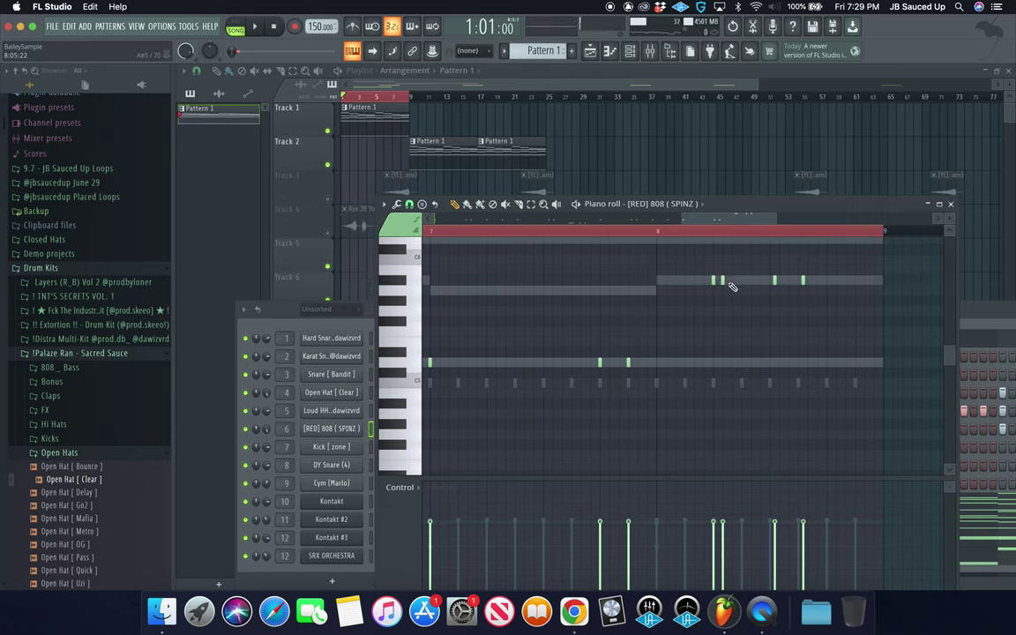
left_click(734, 281)
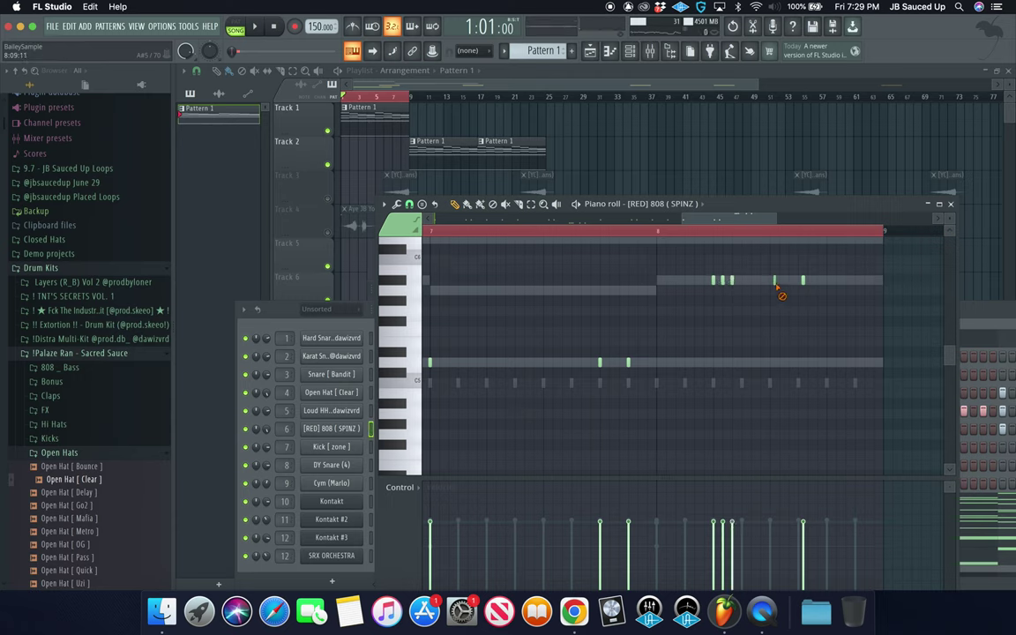
left_click(770, 281)
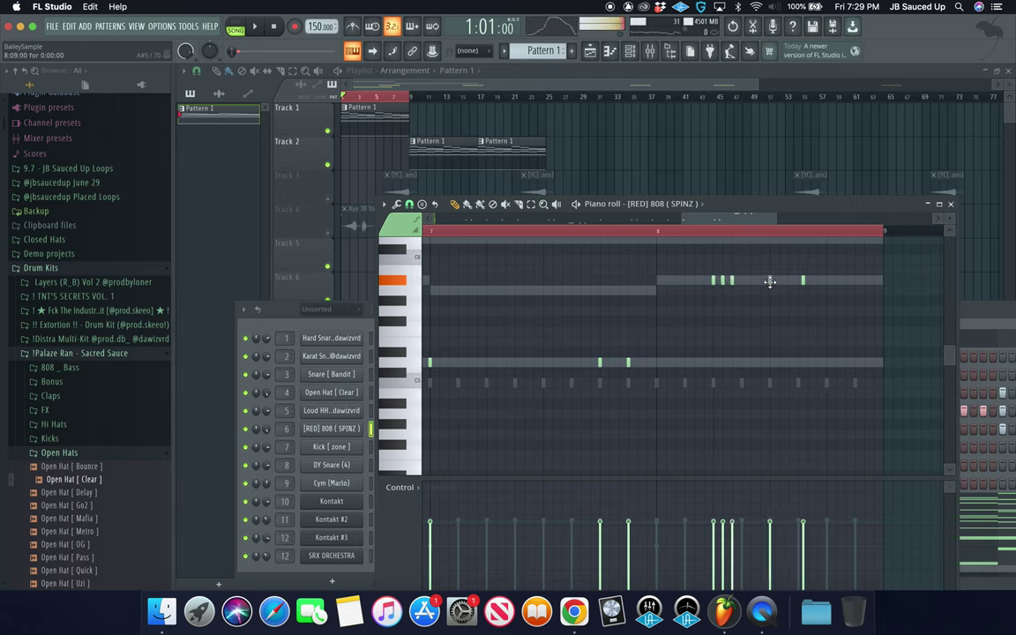
Replace bar 8's last A#5 hit with A#4 notes on steps 11 and 15, then play the song and close the piano roll.
left_click(799, 403)
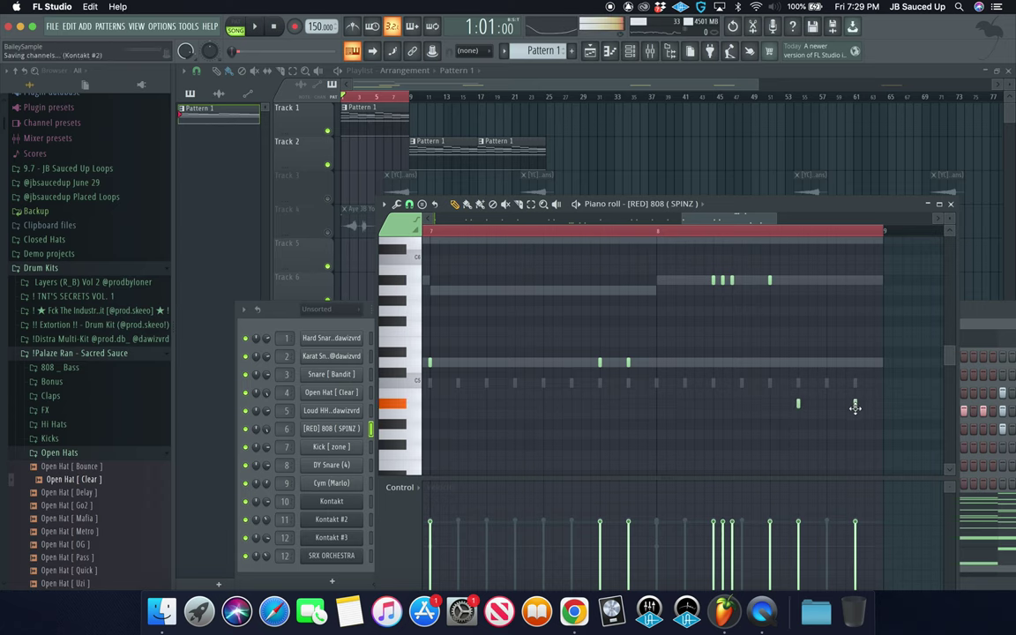
key("space")
left_click(952, 206)
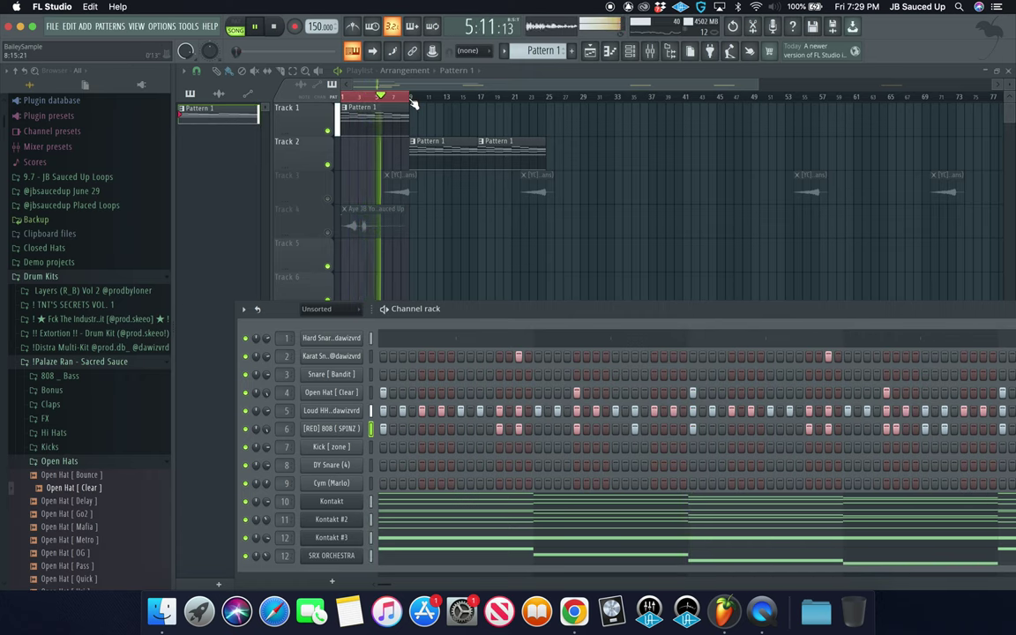
Clone Pattern 1 and place the copied pattern on Track 5 of the playlist, starting at bar 1.
left_click(381, 113)
right_click(232, 121)
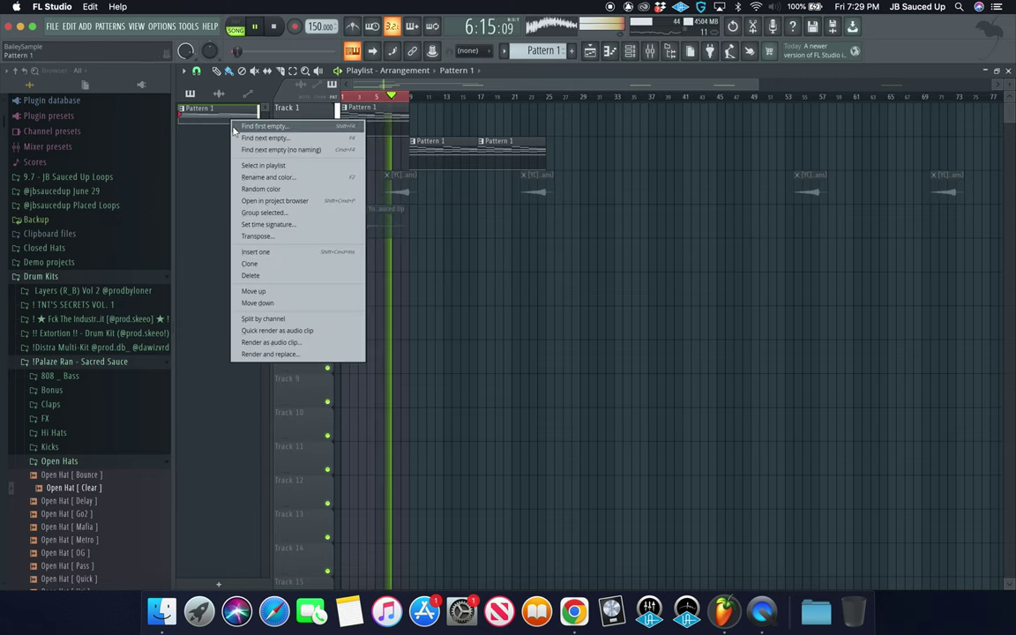
left_click(264, 264)
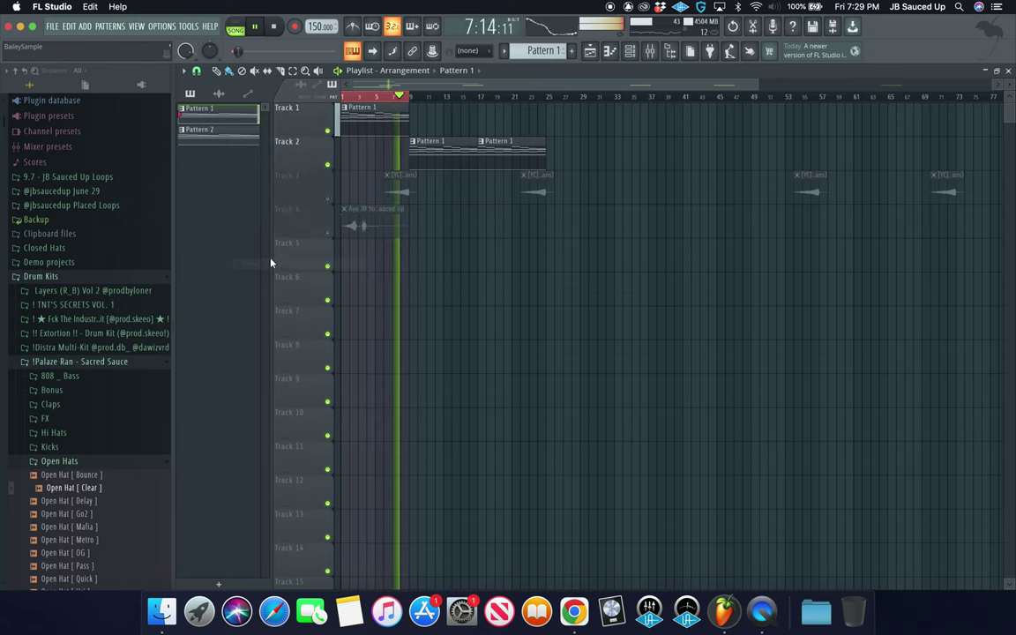
left_click(246, 135)
left_click(365, 261)
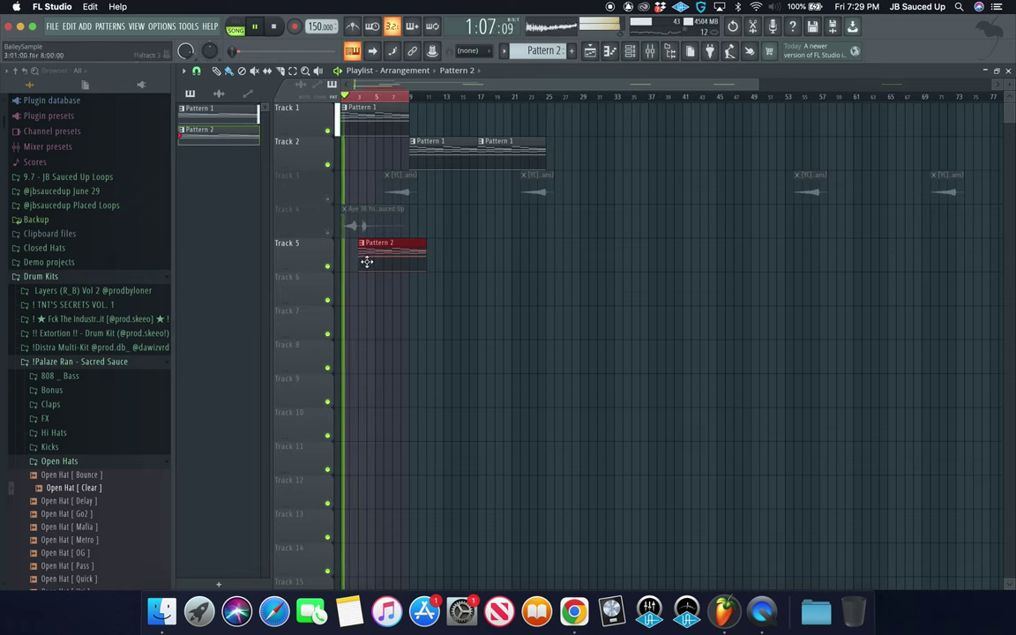
left_click_drag(367, 262, 351, 257)
Stop playback and delete the Pattern 1 clip from bars 1–8 of Track 1, leaving that track empty.
key("space")
right_click(388, 126)
left_click(427, 125)
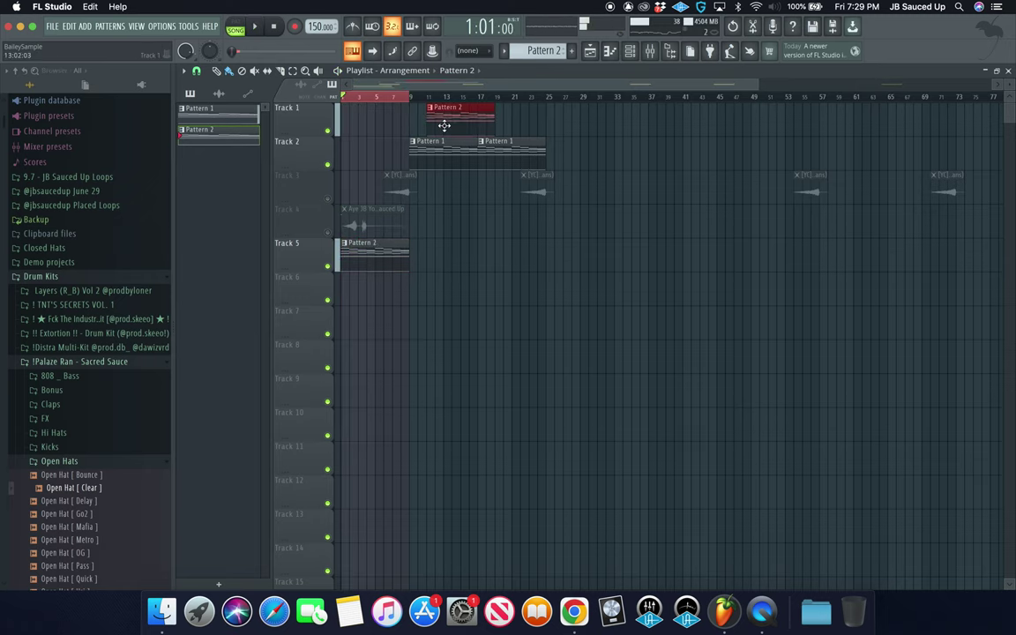
right_click(451, 132)
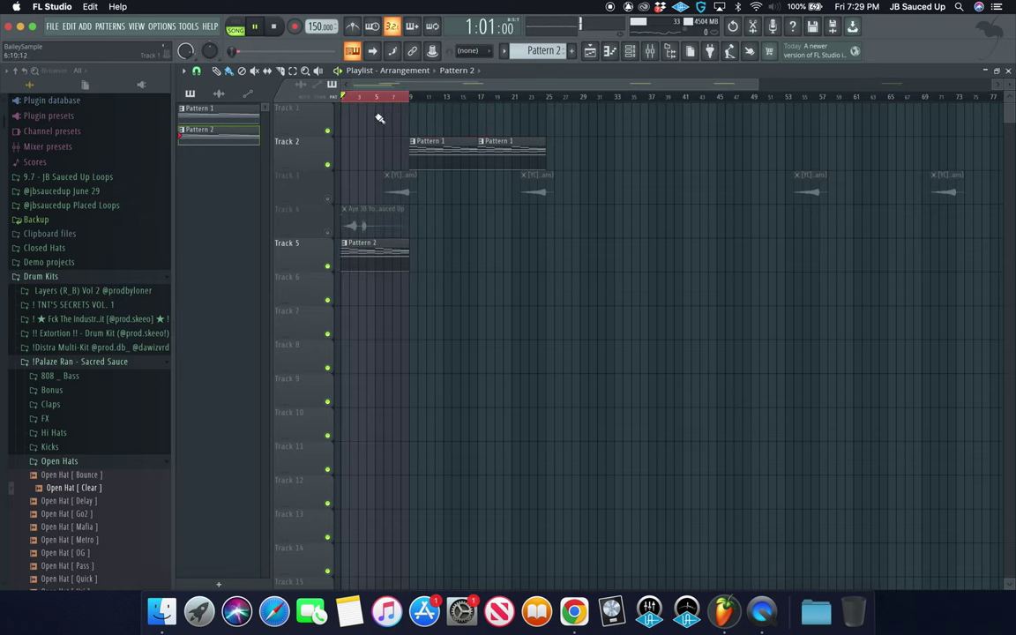
key("space")
double_click(385, 261)
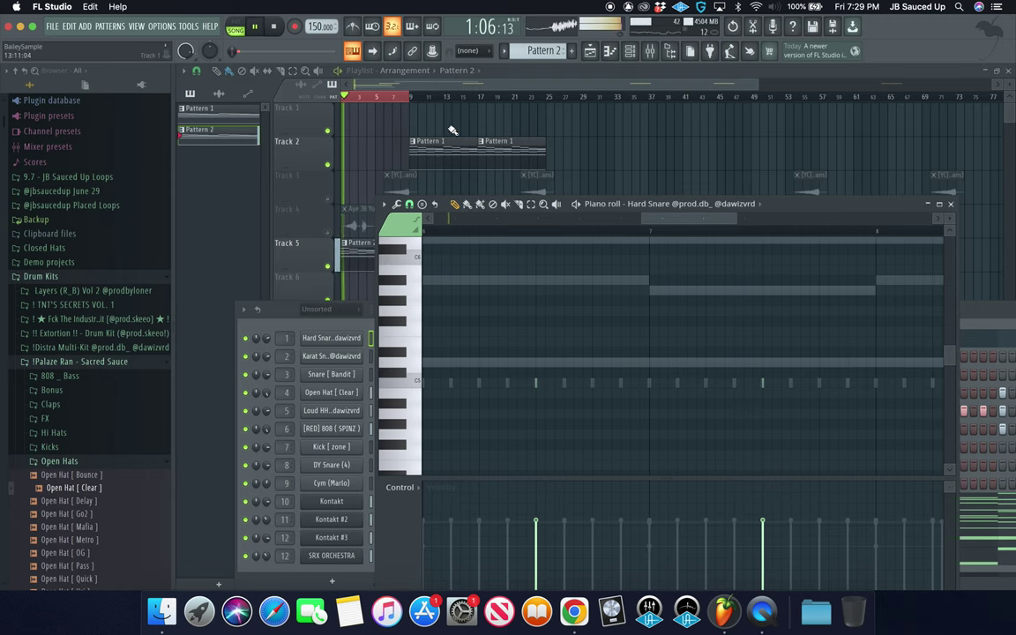
key("F12")
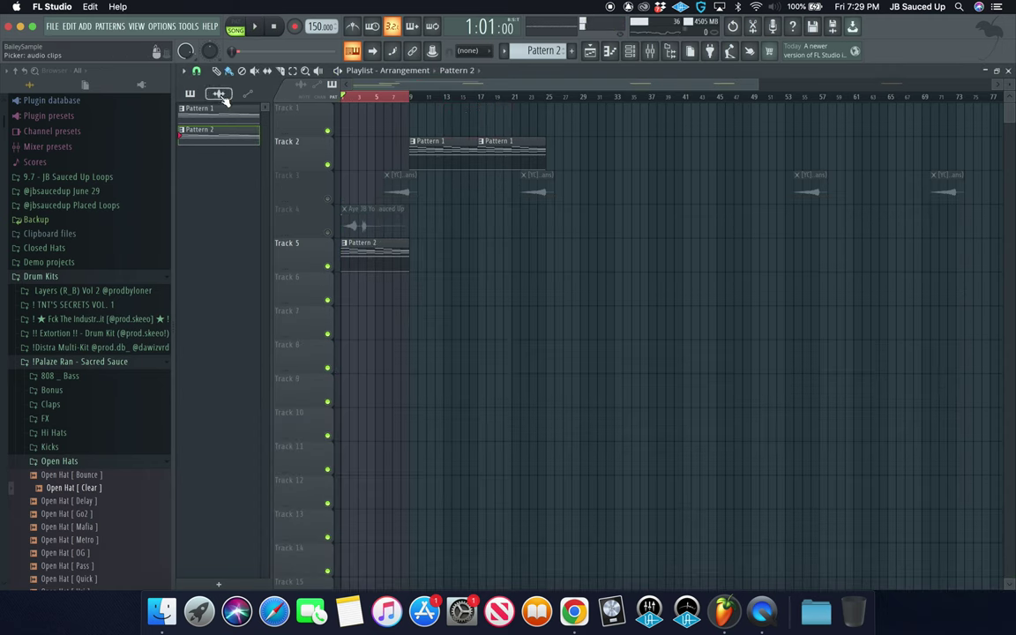
double_click(239, 115)
key("space")
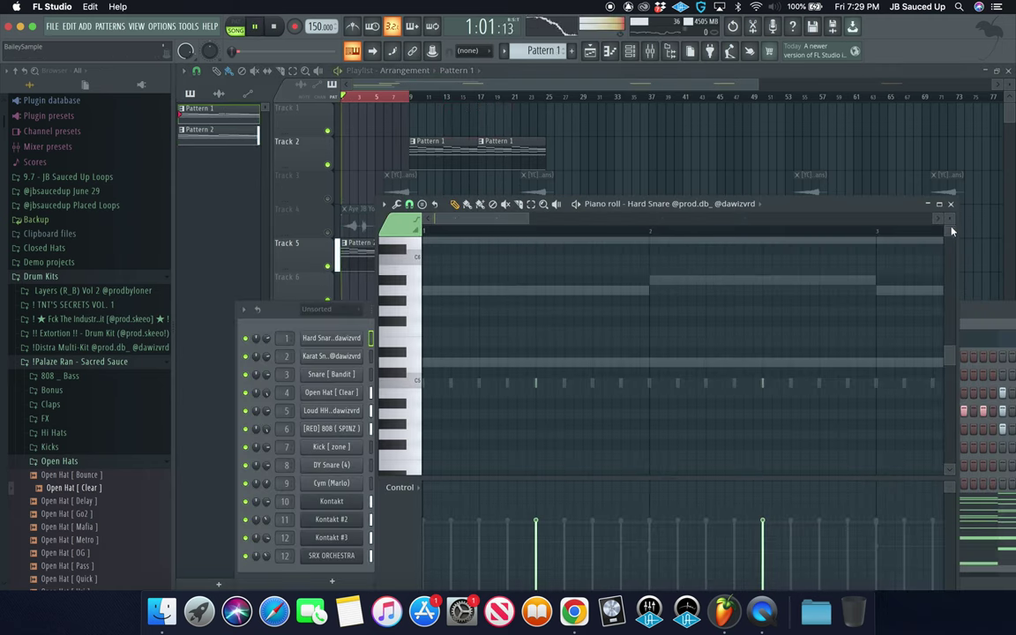
left_click(952, 205)
key("space")
Open Pattern 2 in the channel rack and cut the notes of its Hard Snare and Karat Snare channels.
double_click(385, 255)
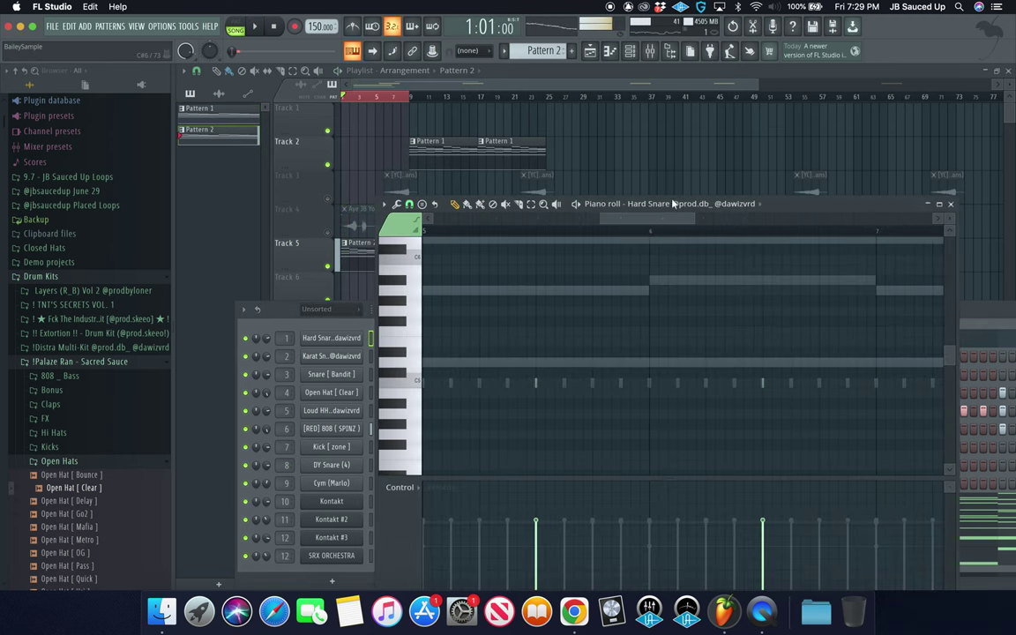
left_click(949, 204)
right_click(357, 352)
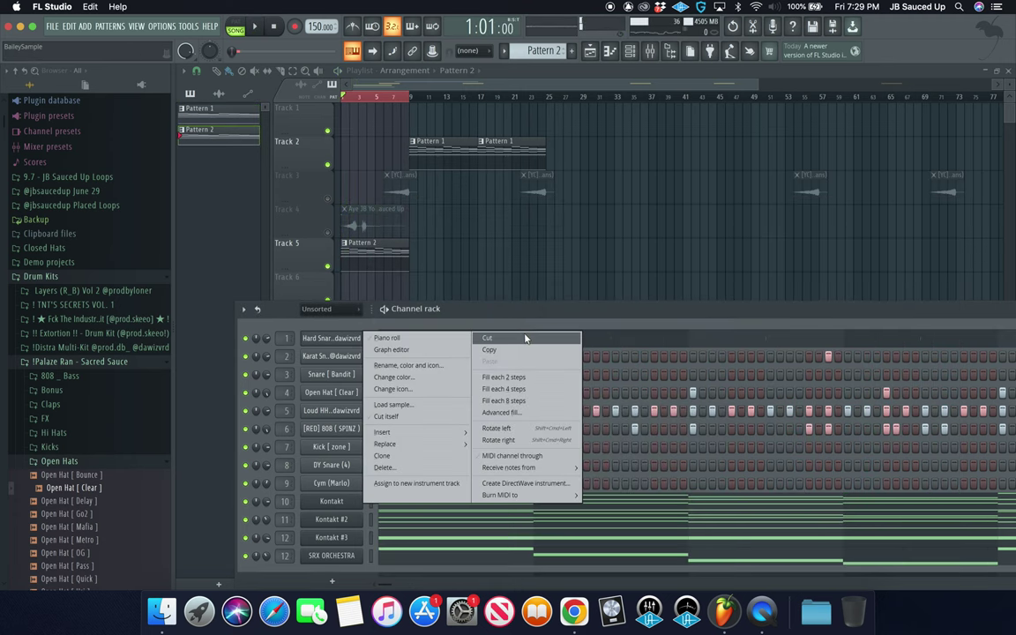
left_click(509, 340)
right_click(344, 375)
right_click(344, 357)
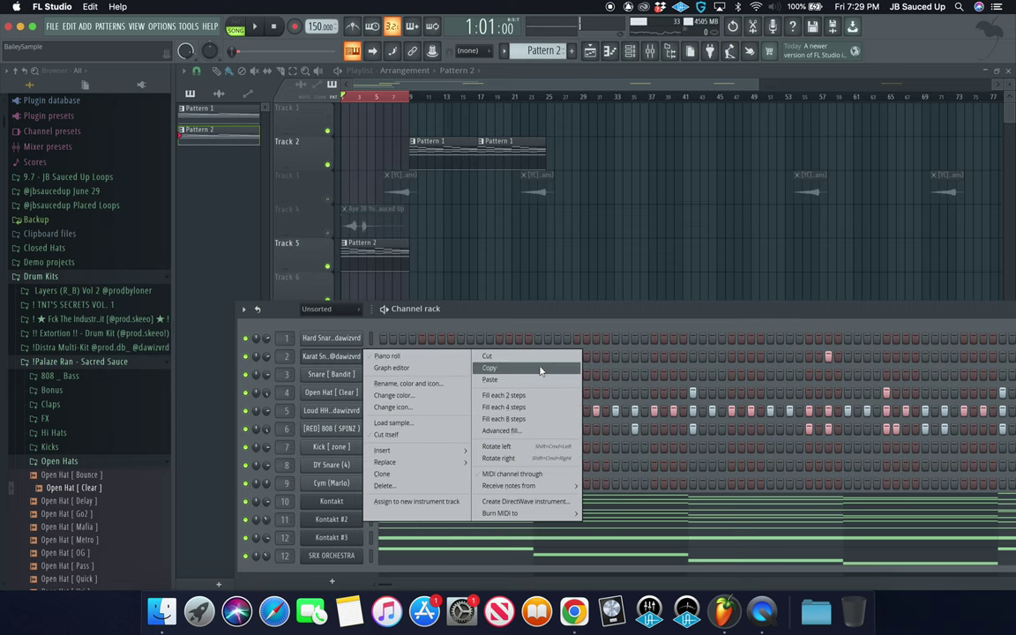
left_click(536, 358)
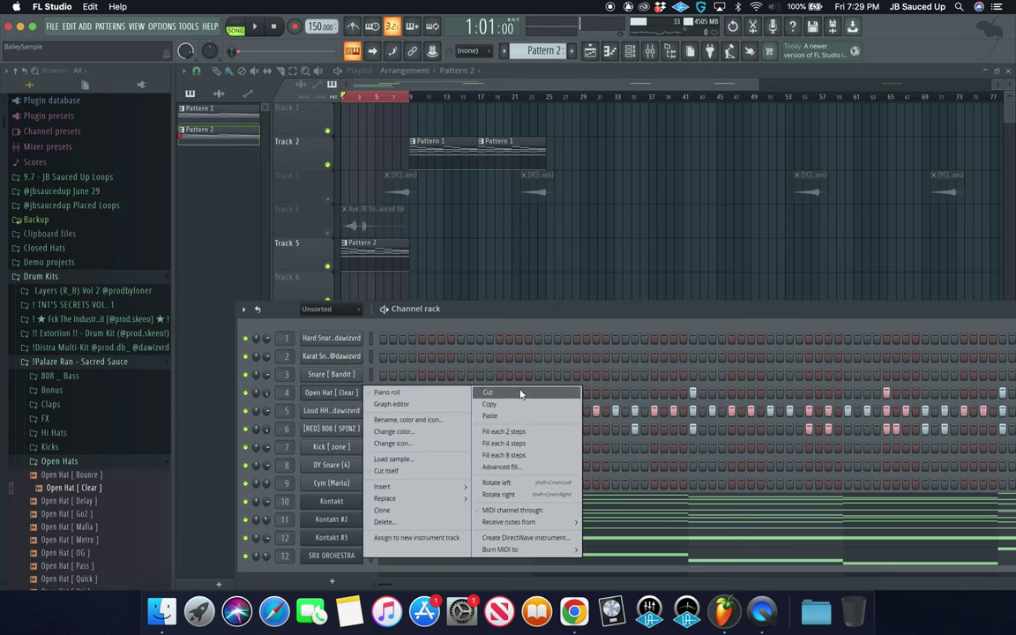
Cut the Open Hat, Loud HH and 808 notes from Pattern 2 so only the melody channels keep their notes.
left_click(520, 394)
right_click(351, 412)
left_click(477, 412)
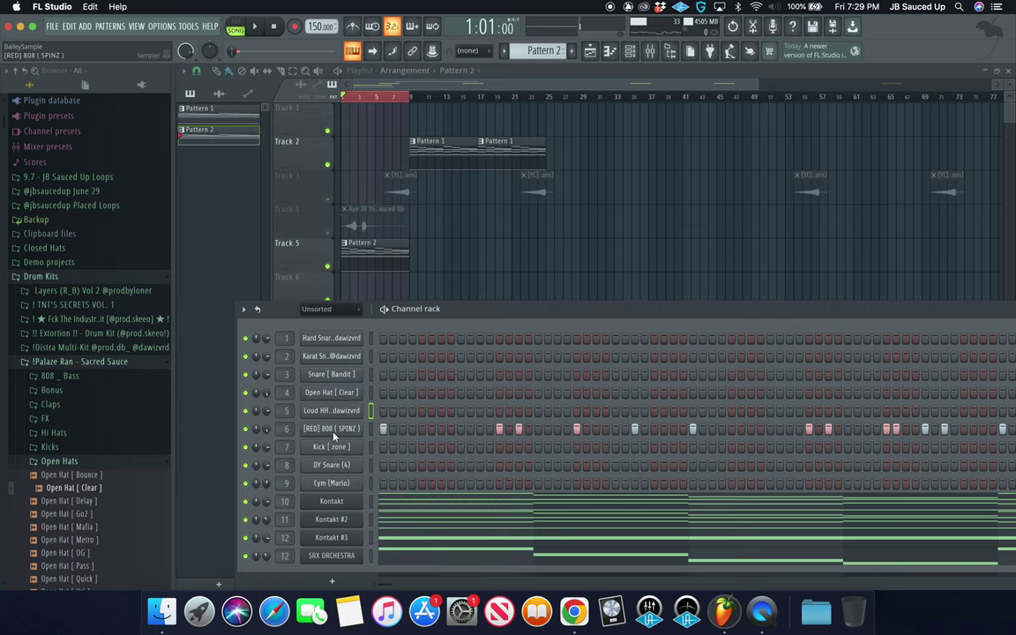
right_click(350, 429)
left_click(480, 429)
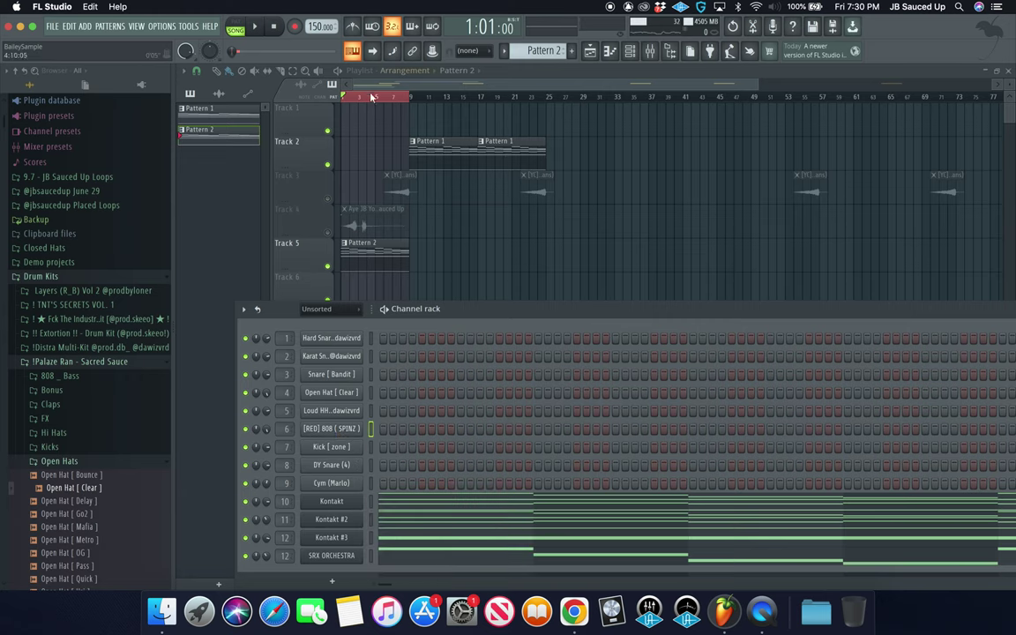
Play the song, extend the playlist's loop selection from bar 1 to bar 34, and unmute Tracks 3 and 4.
left_click(274, 100)
key("space")
left_click_drag(413, 102, 626, 123)
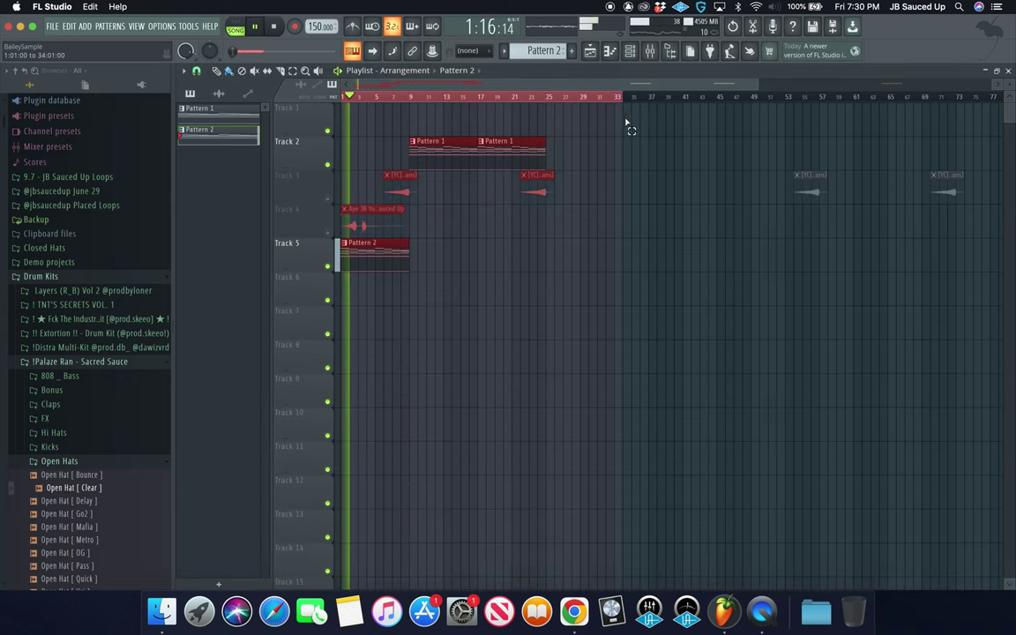
left_click(328, 198)
left_click(328, 232)
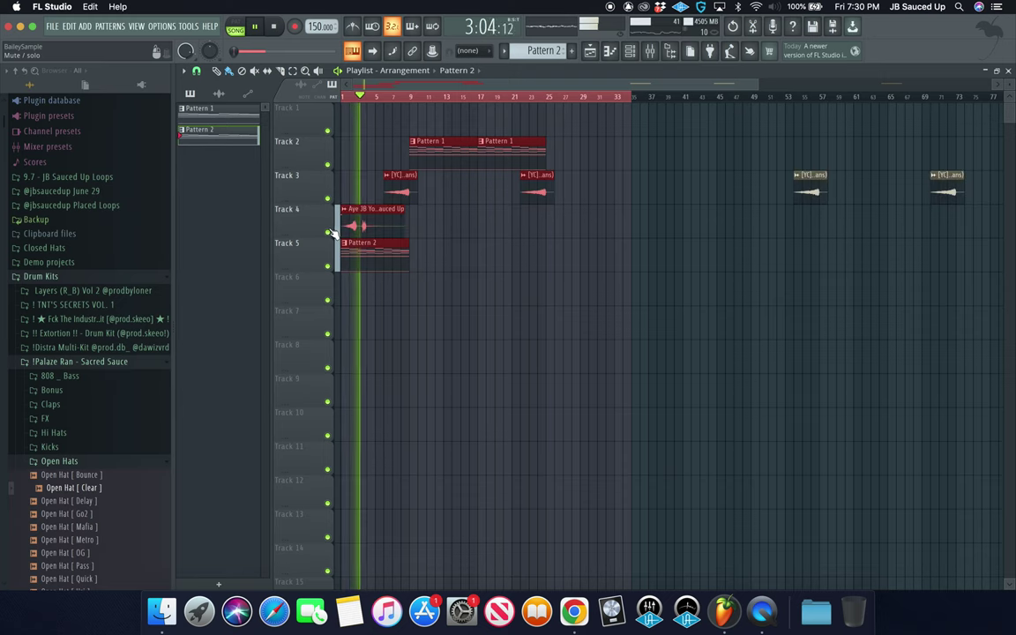
Add a third Pattern 1 clip on Track 2 at bar 25, directly after the two existing clips.
scroll(489, 231, "up", 5)
scroll(489, 231, "left", 5)
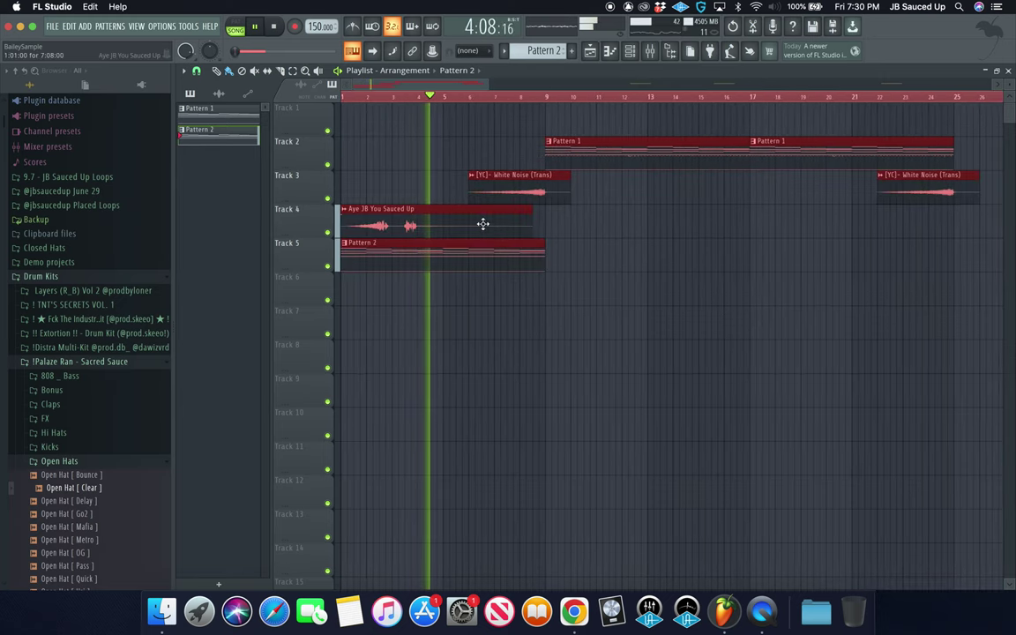
scroll(675, 247, "down", 5)
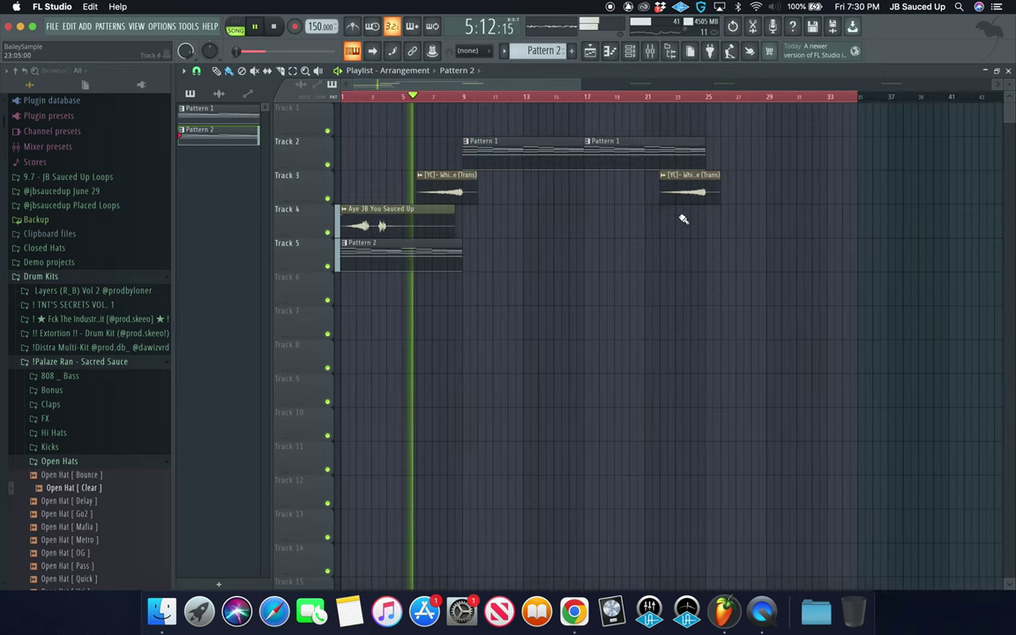
scroll(683, 219, "down", 1)
left_click(690, 167)
right_click(692, 166)
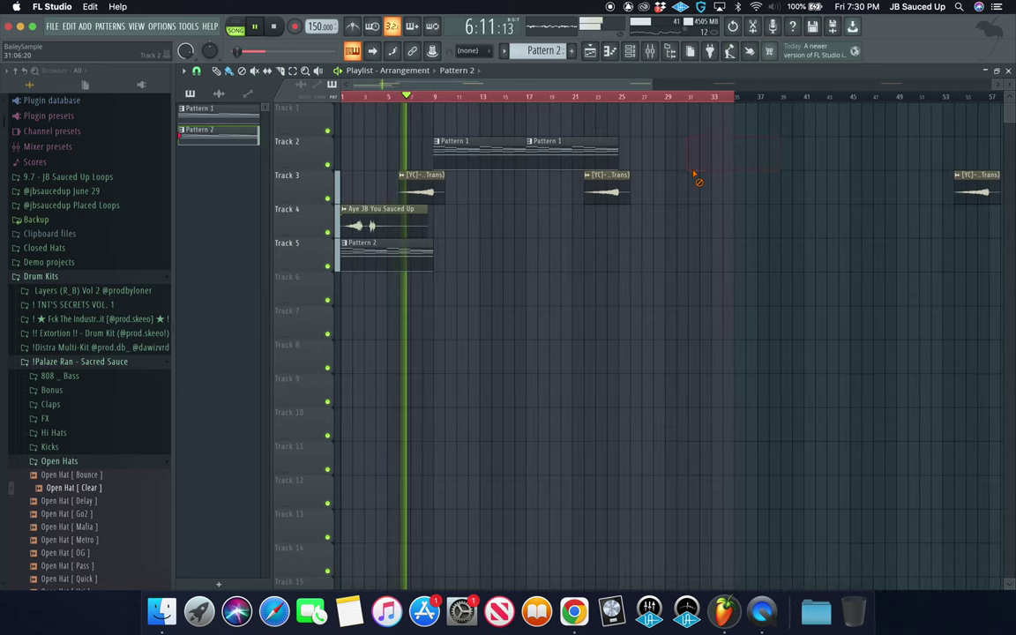
left_click(589, 166)
scroll(591, 169, "up", 4)
scroll(593, 173, "up", 1)
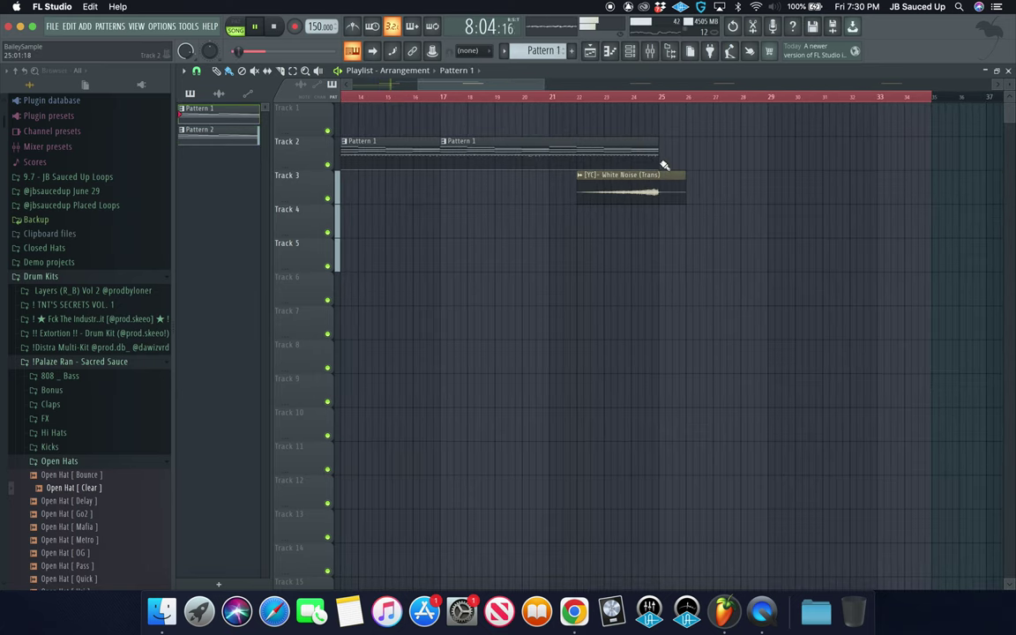
left_click(664, 165)
scroll(660, 162, "down", 4)
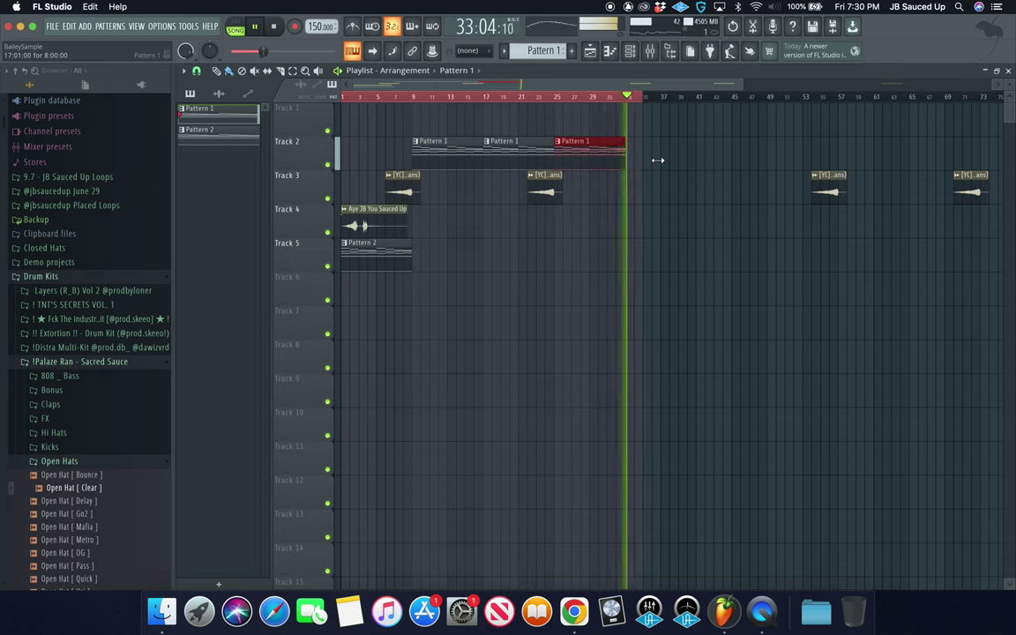
right_click(762, 611)
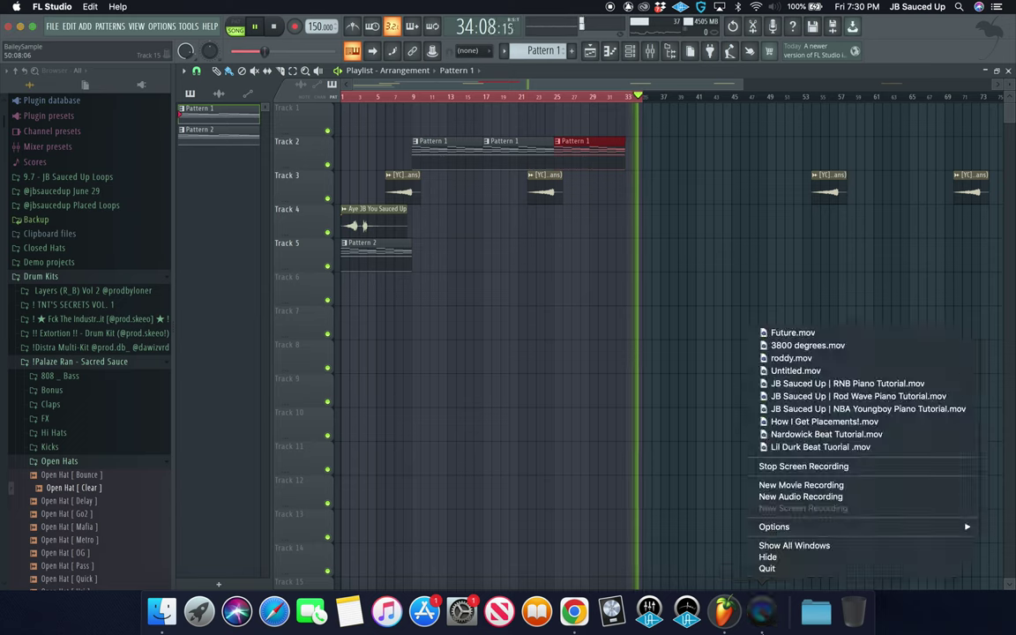